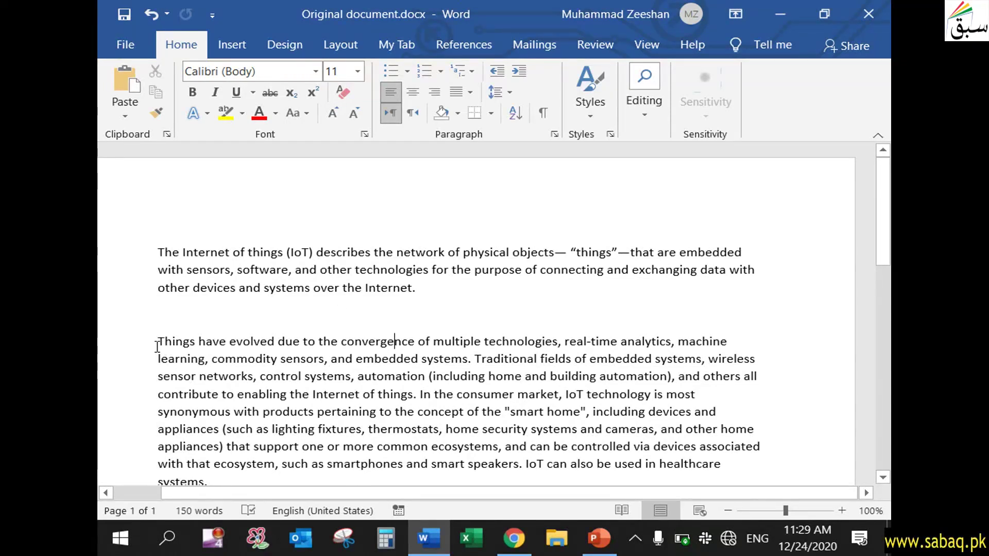
Highlight the phrase "real-time analytics" in the second paragraph in yellow
{"action": "left_click_drag", "start_coordinate": [158, 342], "coordinate": [667, 341]}
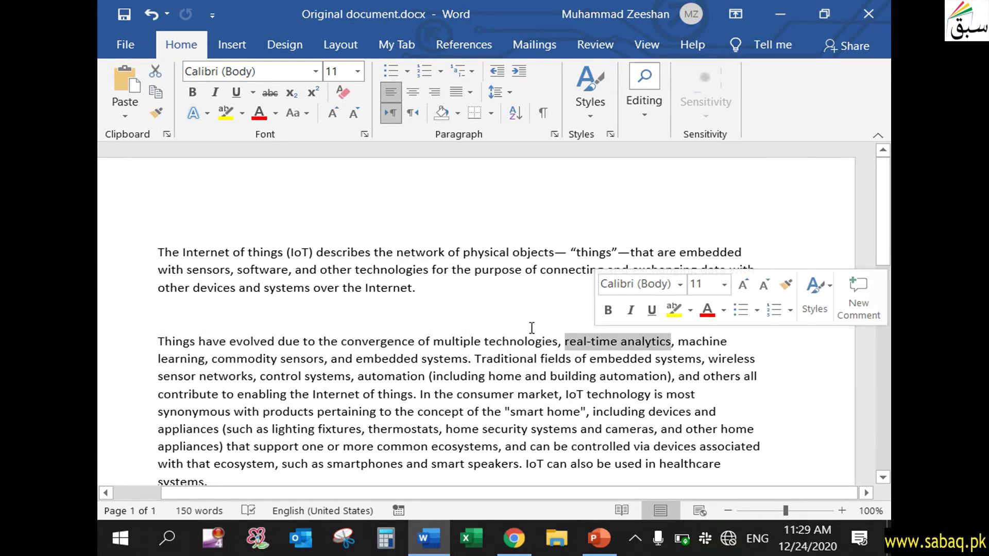
{"action": "left_click", "coordinate": [226, 112]}
{"action": "left_click", "coordinate": [318, 210]}
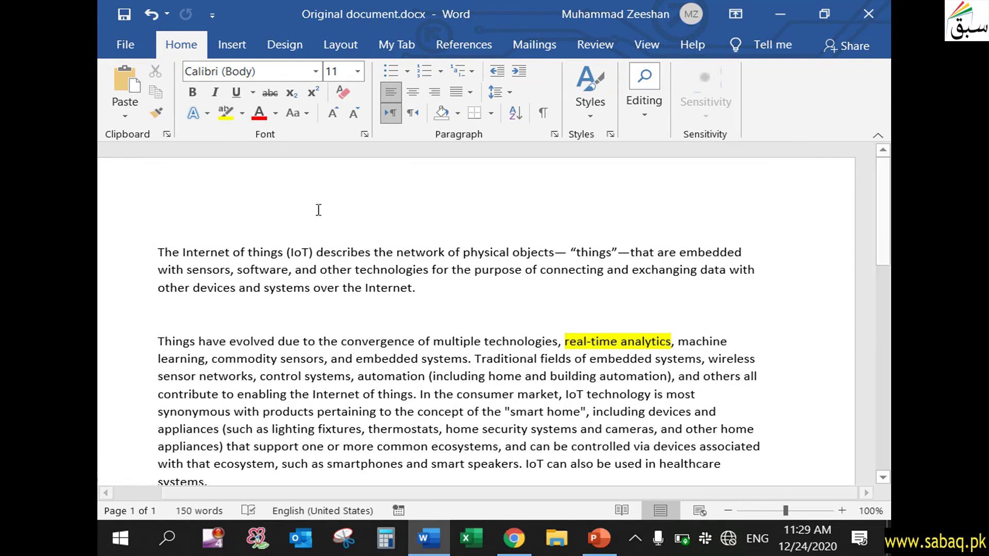
Make the closing sentence "IoT can also be used in healthcare systems." bold
{"action": "scroll", "coordinate": [364, 456], "scroll_direction": "down", "scroll_amount": 1}
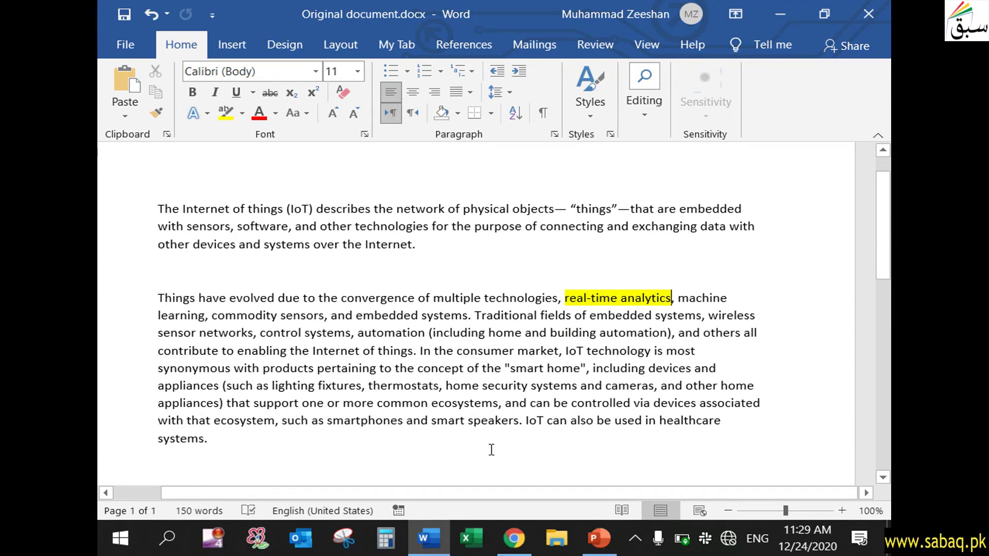
{"action": "mouse_move", "coordinate": [526, 421]}
{"action": "left_mouse_down"}
{"action": "mouse_move", "coordinate": [567, 426]}
{"action": "mouse_move", "coordinate": [541, 448]}
{"action": "left_mouse_up"}
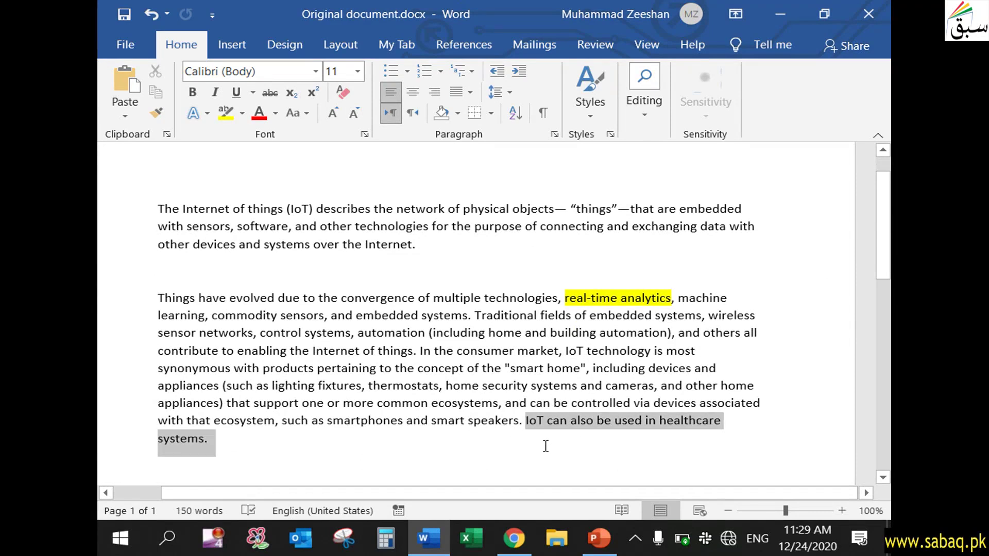
{"action": "left_click", "coordinate": [191, 92]}
{"action": "left_click", "coordinate": [311, 367]}
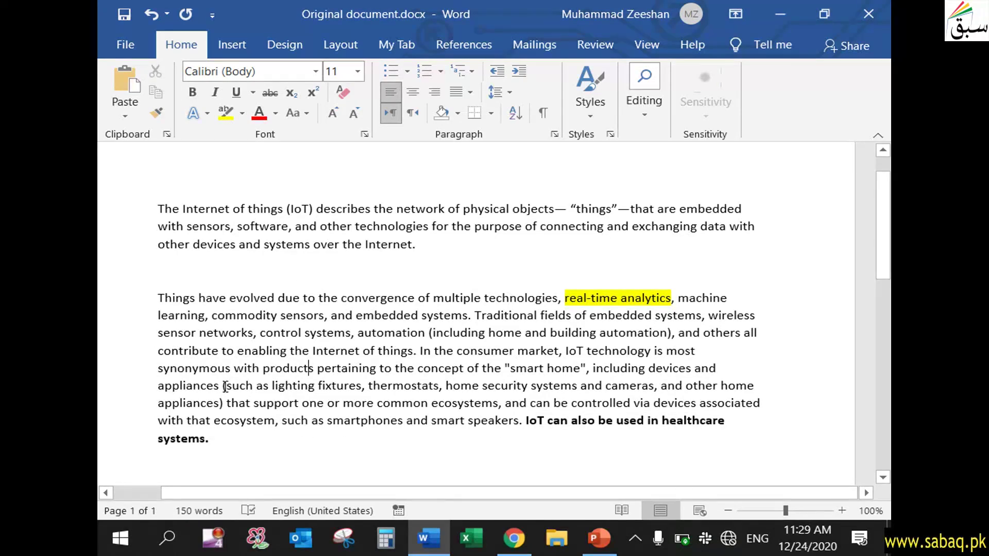
Italicize the parenthetical text from "(such as lighting fixtures" to "other home appliances" and set its font color to the blue theme color
{"action": "mouse_move", "coordinate": [227, 387]}
{"action": "left_mouse_down"}
{"action": "mouse_move", "coordinate": [237, 404]}
{"action": "mouse_move", "coordinate": [220, 403]}
{"action": "left_mouse_up"}
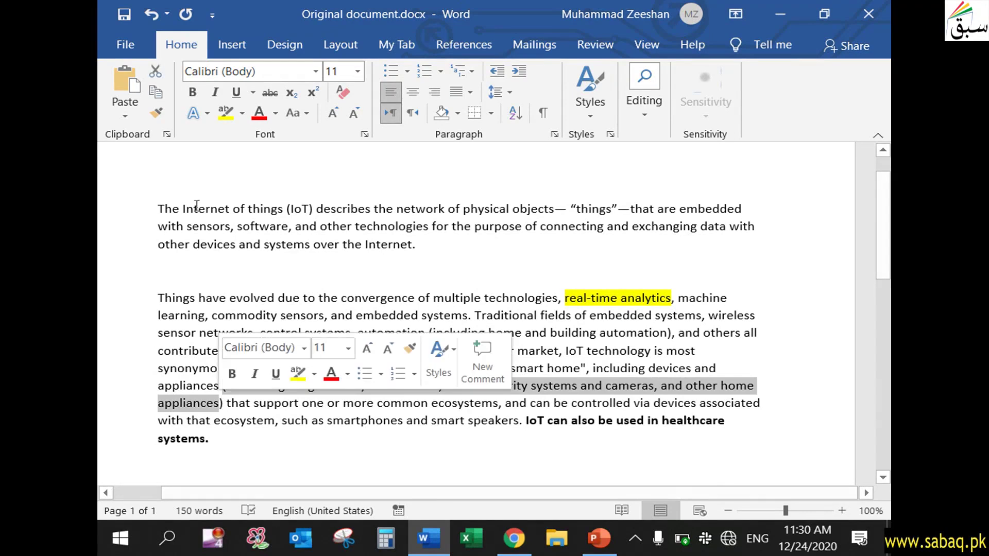
{"action": "left_click", "coordinate": [215, 92]}
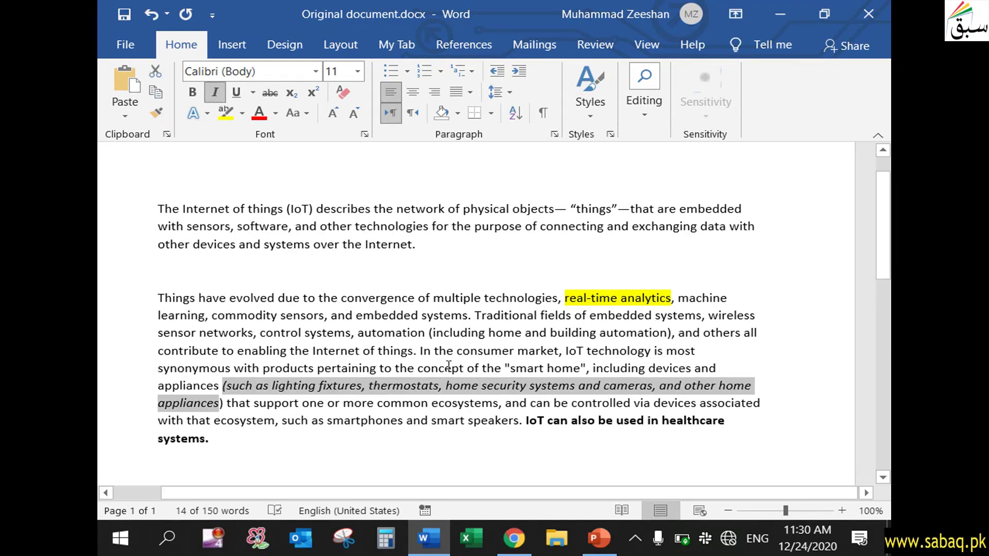
{"action": "left_click", "coordinate": [227, 389]}
{"action": "left_click_drag", "start_coordinate": [356, 385], "coordinate": [227, 405]}
{"action": "left_click", "coordinate": [276, 113]}
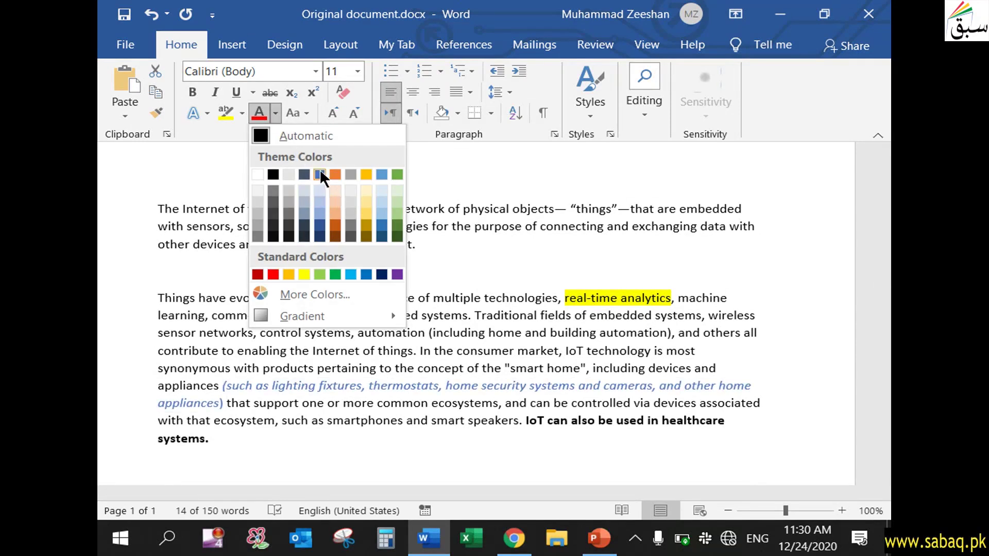
{"action": "left_click", "coordinate": [319, 171]}
{"action": "left_click", "coordinate": [420, 309]}
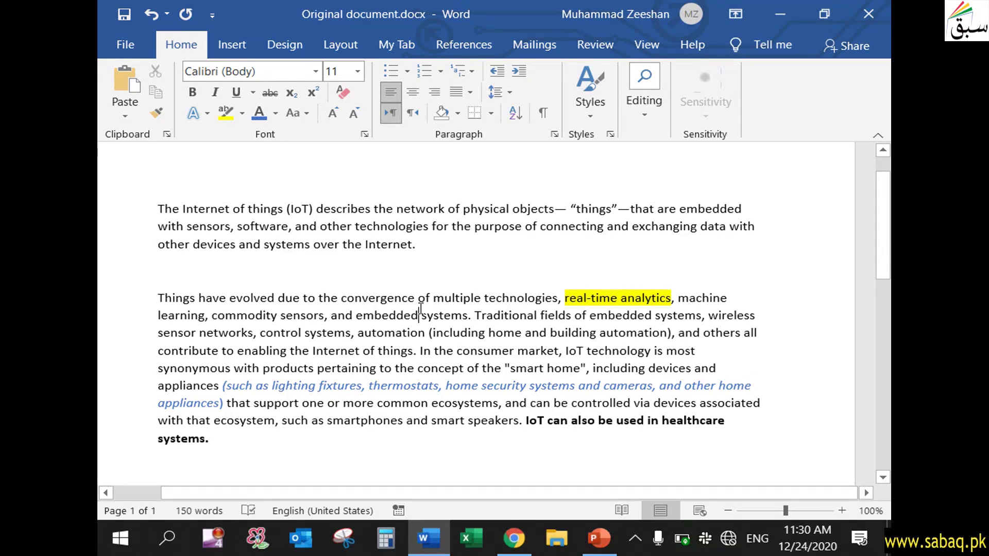
Save the edited file to the Desktop under the new name "Revised document" as a Word Document, and close it
{"action": "left_click", "coordinate": [125, 43]}
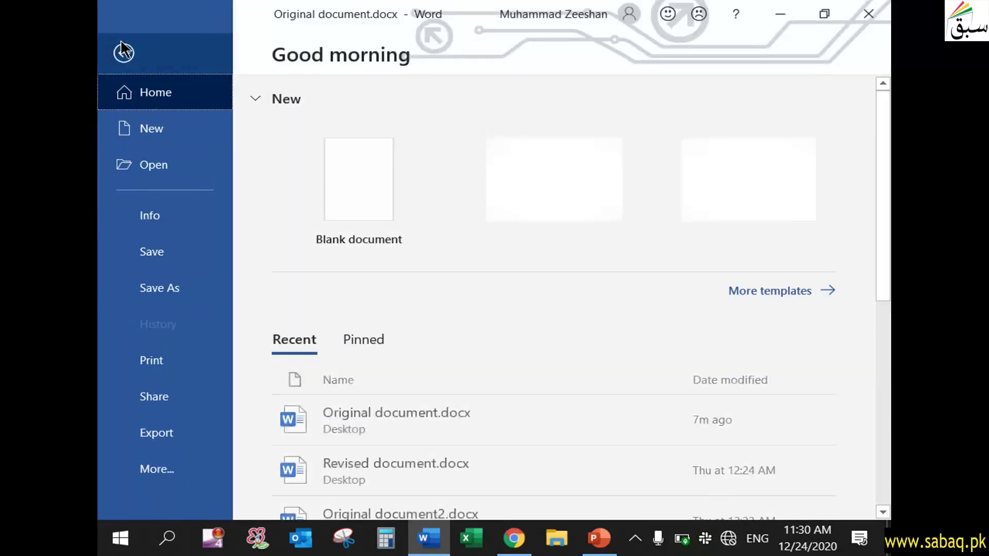
{"action": "left_click", "coordinate": [185, 300]}
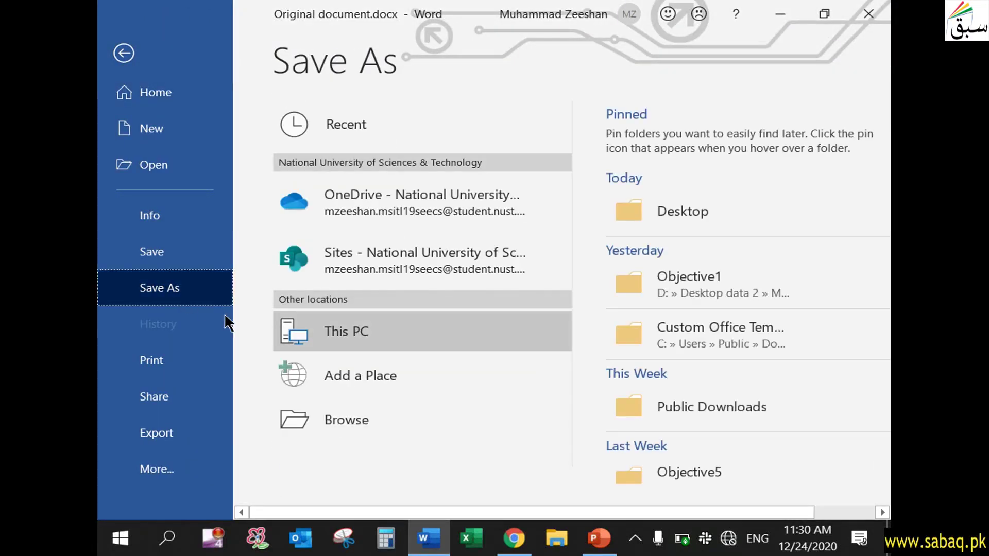
{"action": "left_click", "coordinate": [346, 420]}
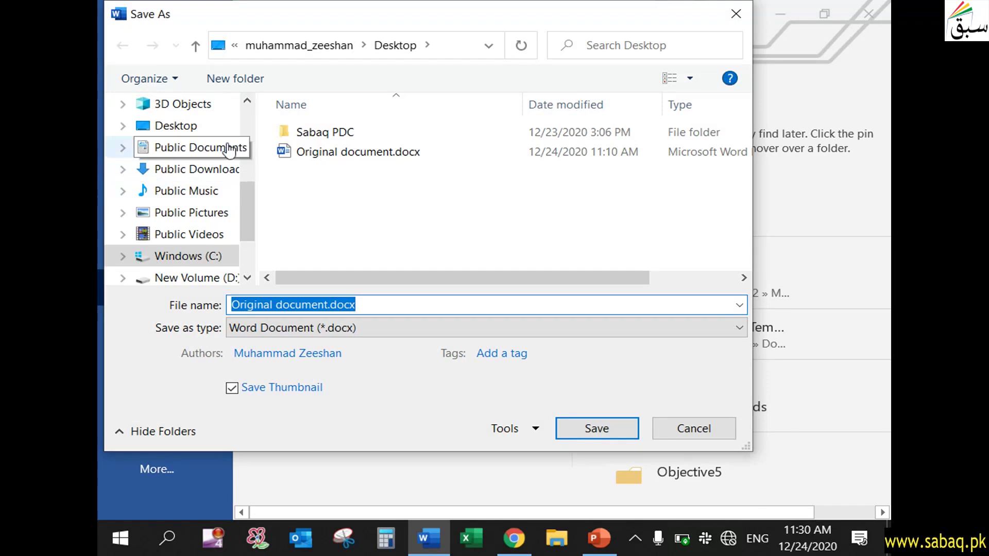
{"action": "scroll", "coordinate": [237, 144], "scroll_direction": "up", "scroll_amount": 3}
{"action": "mouse_move", "coordinate": [244, 171]}
{"action": "left_mouse_down"}
{"action": "mouse_move", "coordinate": [246, 156]}
{"action": "mouse_move", "coordinate": [243, 190]}
{"action": "left_mouse_up"}
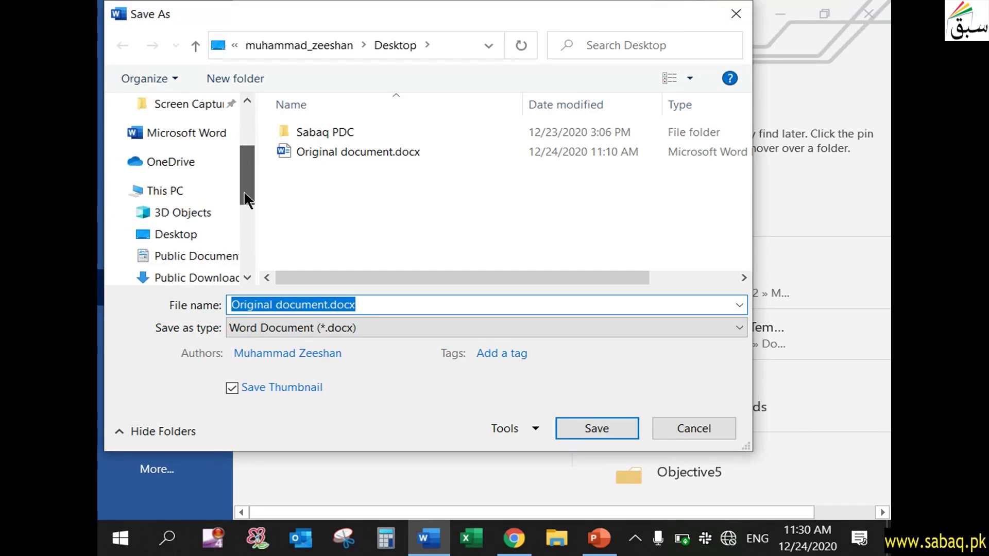
{"action": "left_click", "coordinate": [203, 235]}
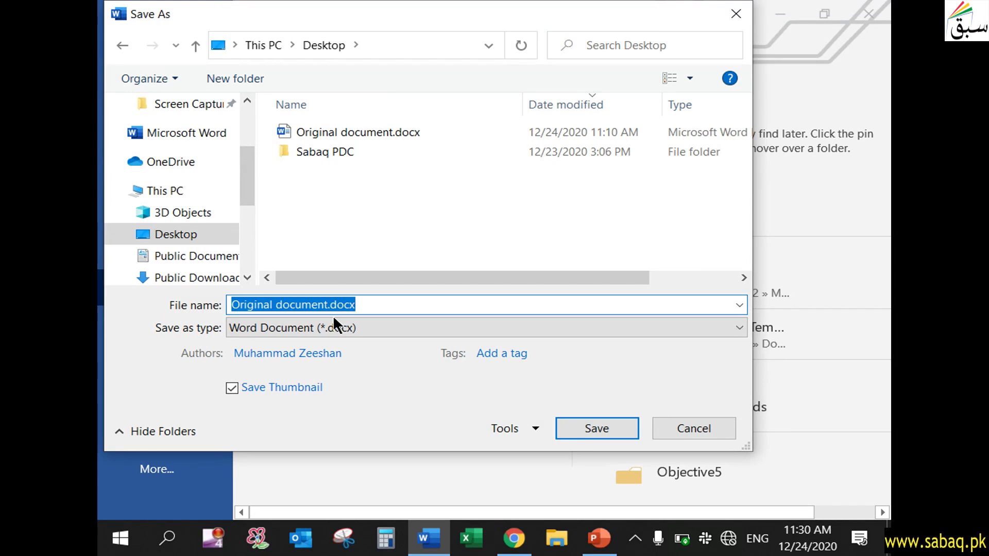
{"action": "type", "text": "Revised"}
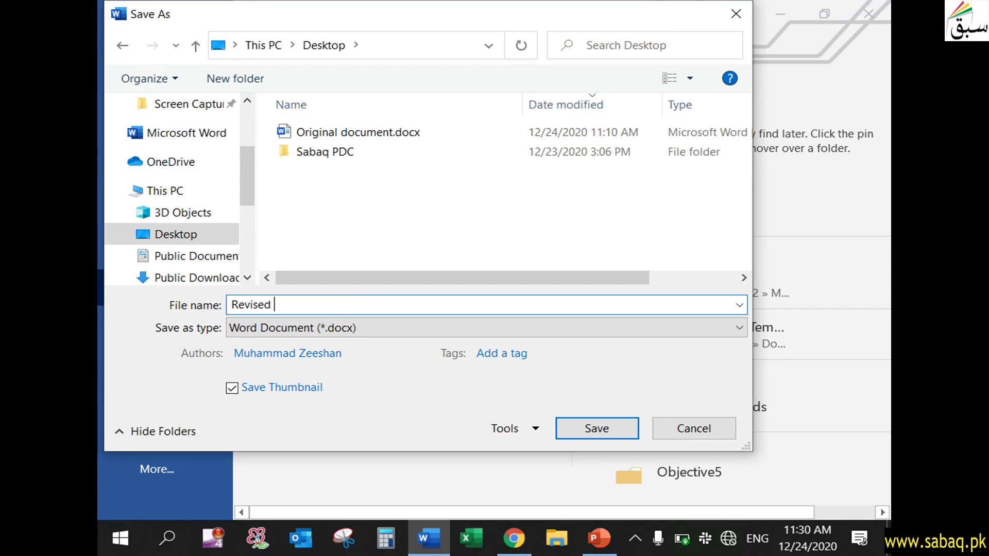
{"action": "type", "text": " document"}
{"action": "left_click", "coordinate": [606, 430]}
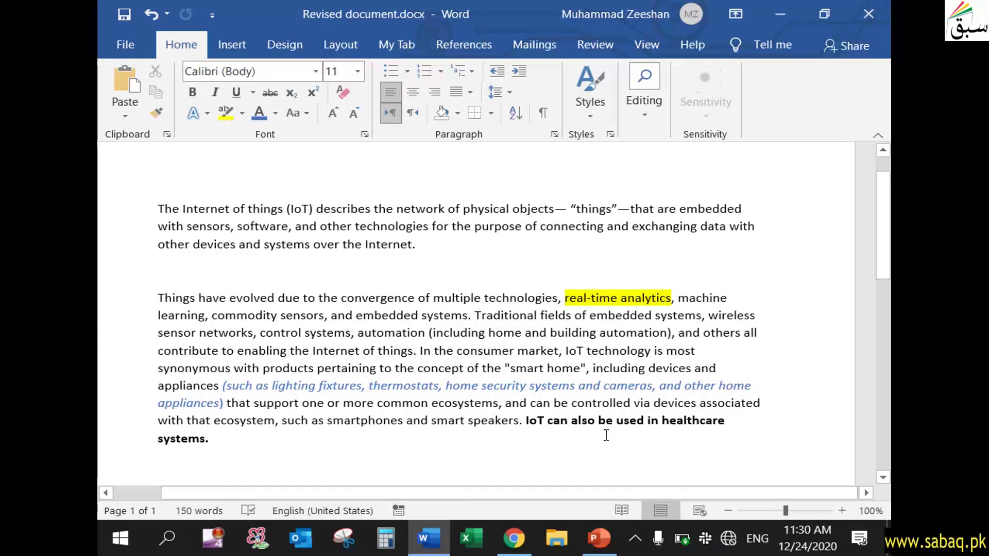
{"action": "left_click", "coordinate": [888, 21]}
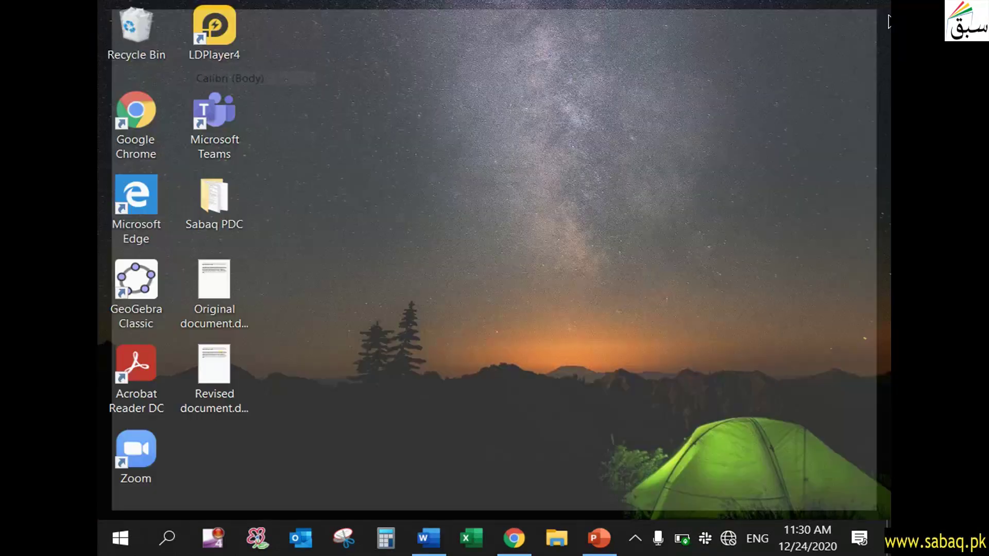
Move the Revised document and Original document files away from the other desktop icons, with Original to the left of Revised
{"action": "left_click_drag", "start_coordinate": [247, 374], "coordinate": [703, 119]}
{"action": "left_click_drag", "start_coordinate": [242, 292], "coordinate": [513, 140]}
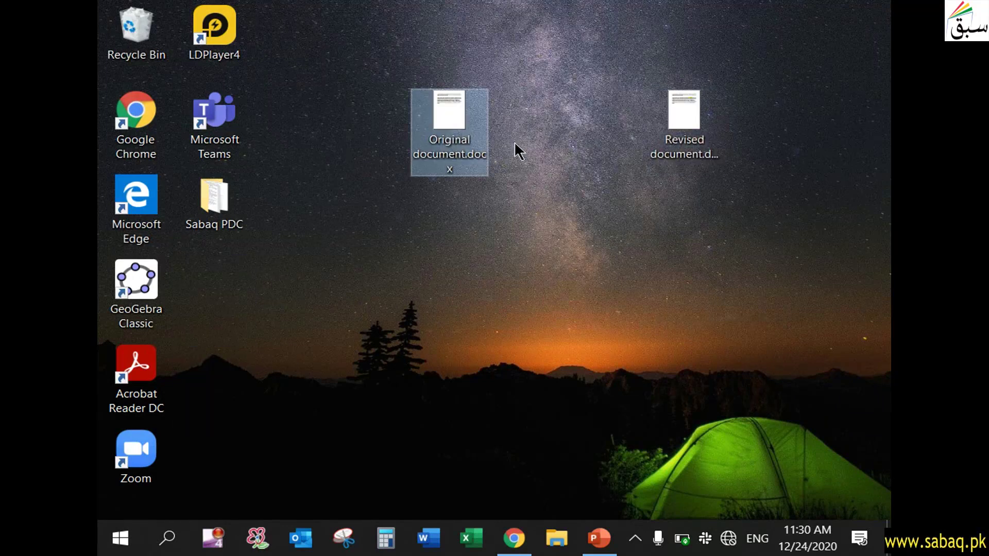
{"action": "left_click", "coordinate": [518, 185]}
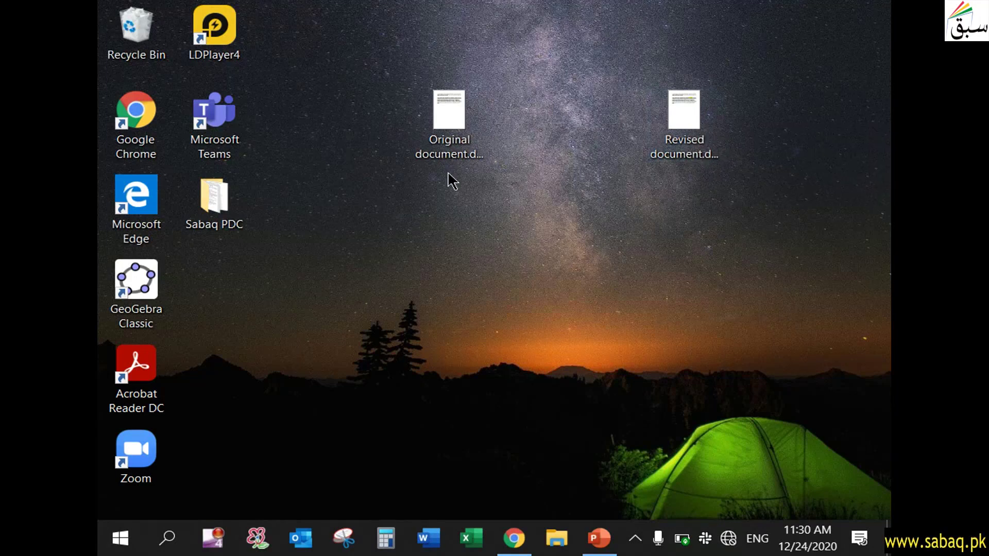
View the contents of Original document.docx and Revised document.docx one after the other
{"action": "double_click", "coordinate": [459, 127]}
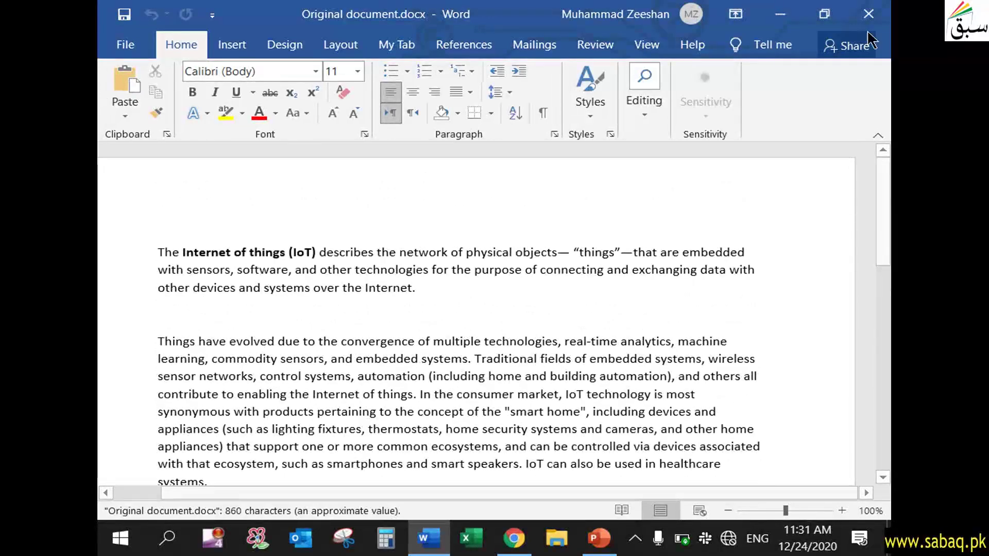
{"action": "left_click", "coordinate": [868, 14]}
{"action": "double_click", "coordinate": [688, 117]}
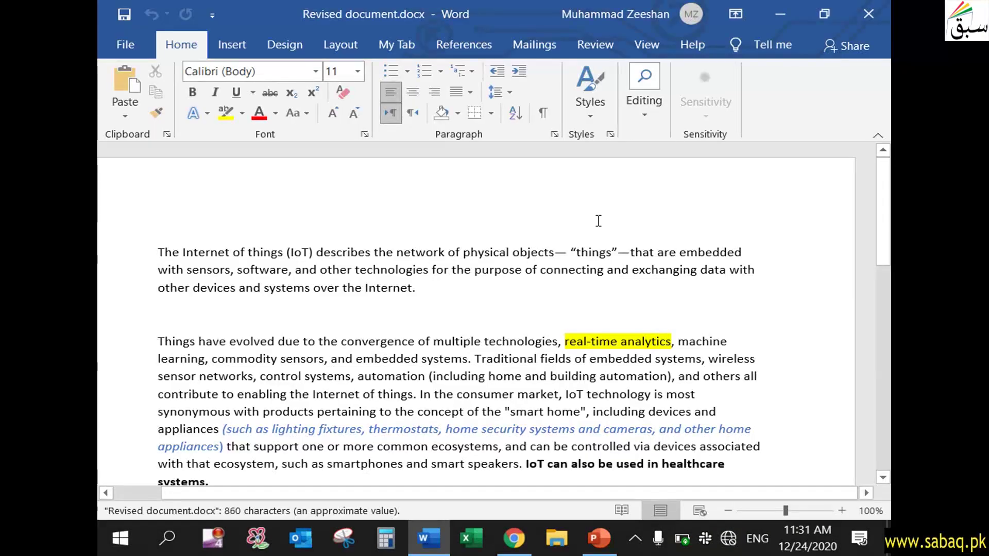
{"action": "scroll", "coordinate": [564, 363], "scroll_direction": "down", "scroll_amount": 1}
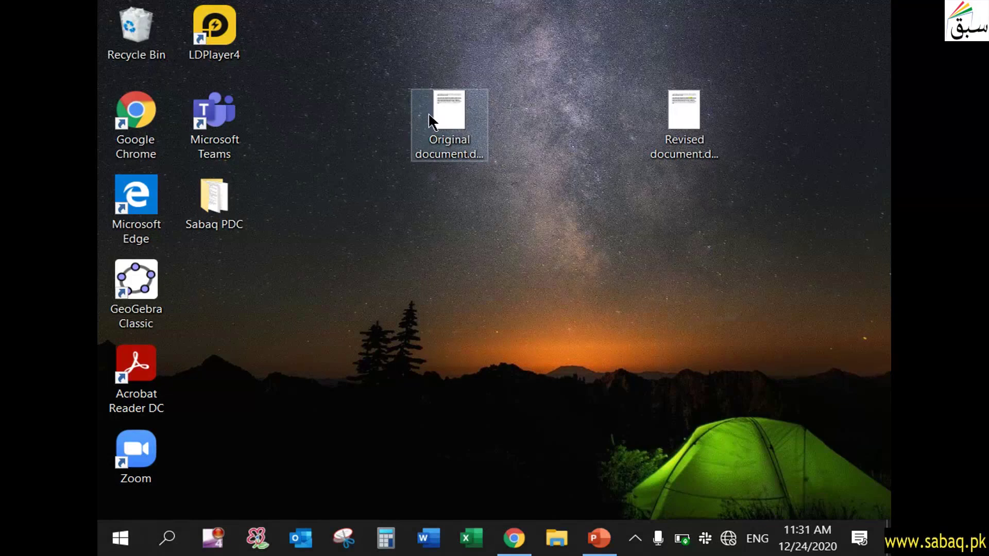
Place the Original document file directly beside the Revised document file on the desktop, and create a blank document in Word
{"action": "left_click_drag", "start_coordinate": [428, 112], "coordinate": [586, 112]}
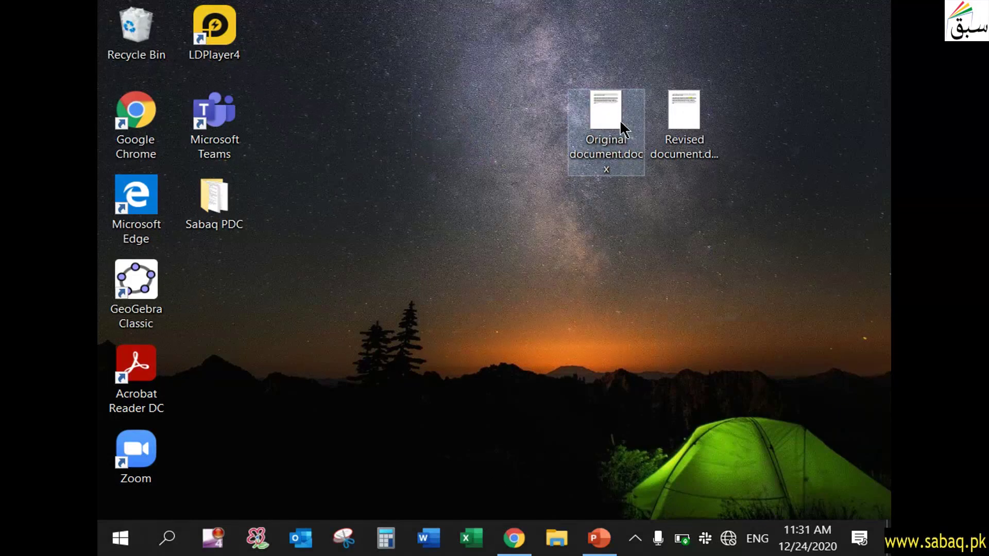
{"action": "left_click", "coordinate": [429, 538]}
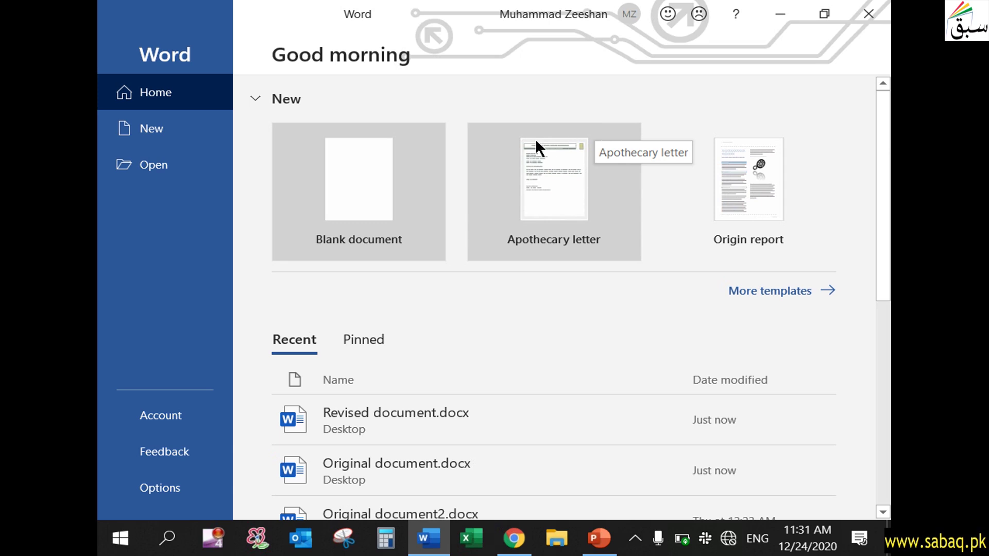
{"action": "left_click", "coordinate": [383, 182]}
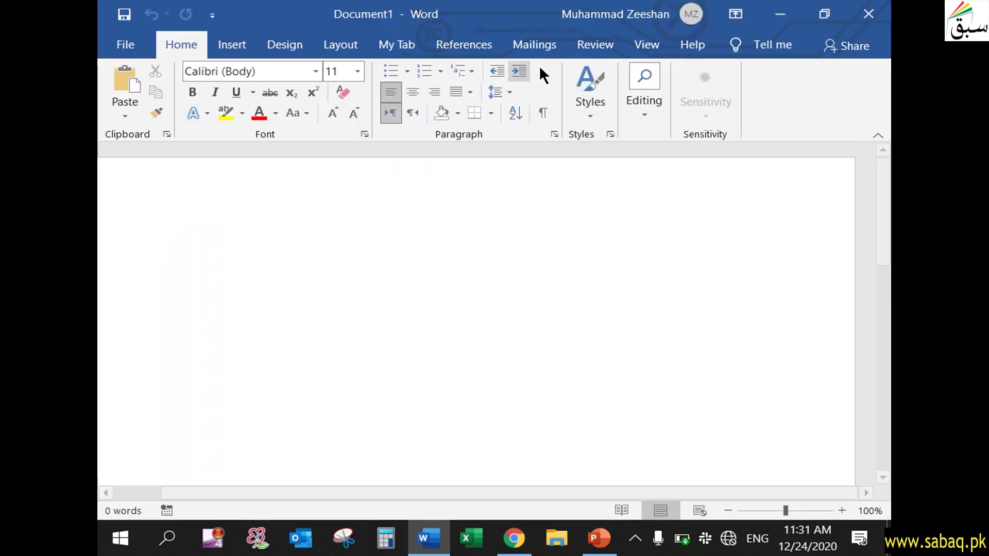
Look at the document comparison options and close the blank document while keeping Word open
{"action": "left_click", "coordinate": [594, 46]}
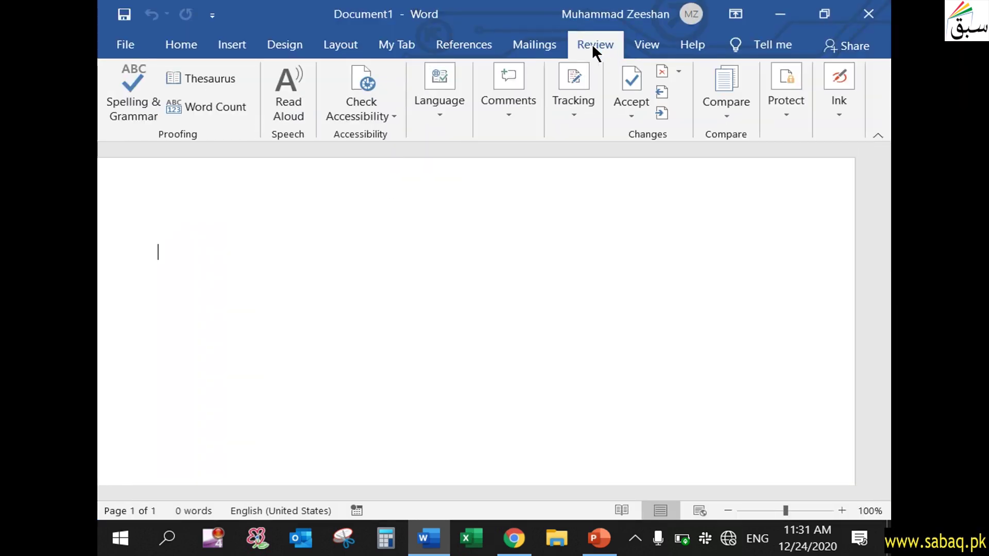
{"action": "left_click", "coordinate": [731, 113]}
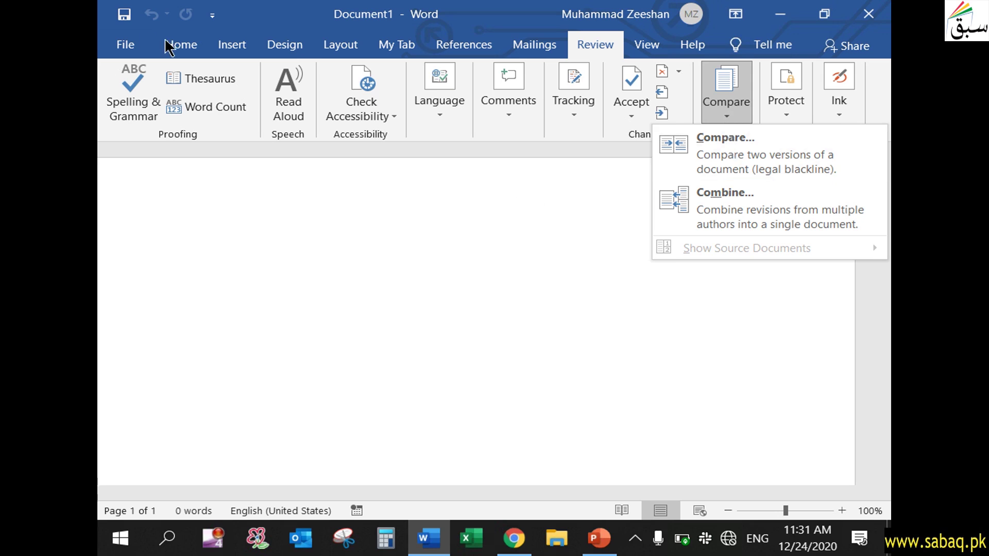
{"action": "left_click", "coordinate": [125, 45]}
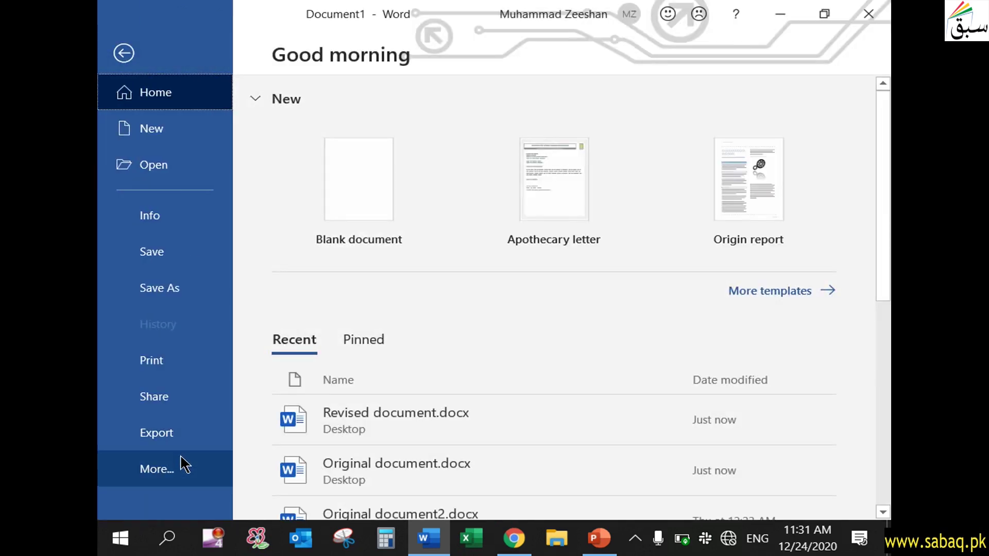
{"action": "left_click", "coordinate": [184, 465]}
{"action": "left_click", "coordinate": [326, 342]}
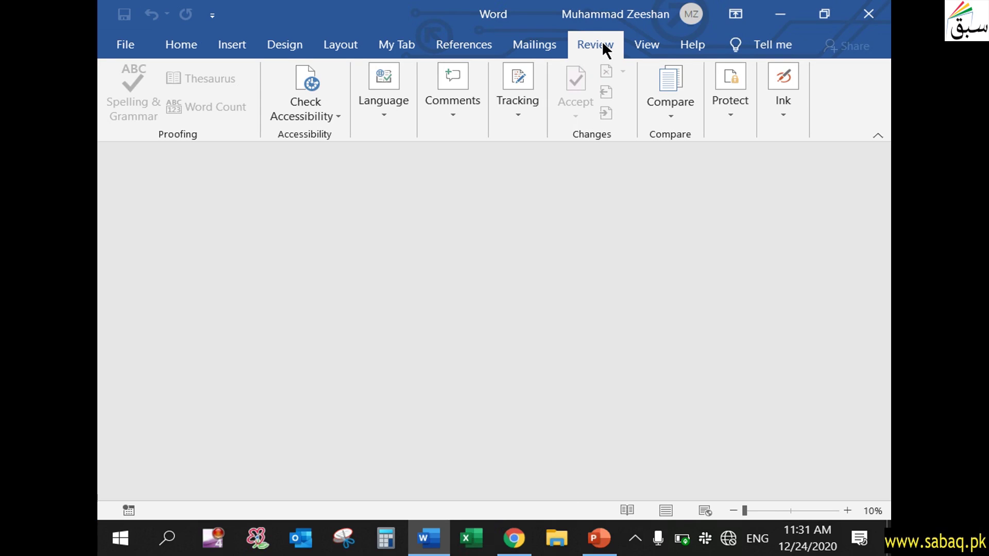
Start comparing two document versions and load Original document.docx from the Desktop as the original document
{"action": "left_click", "coordinate": [670, 119]}
{"action": "left_click", "coordinate": [705, 166]}
{"action": "left_click", "coordinate": [440, 228]}
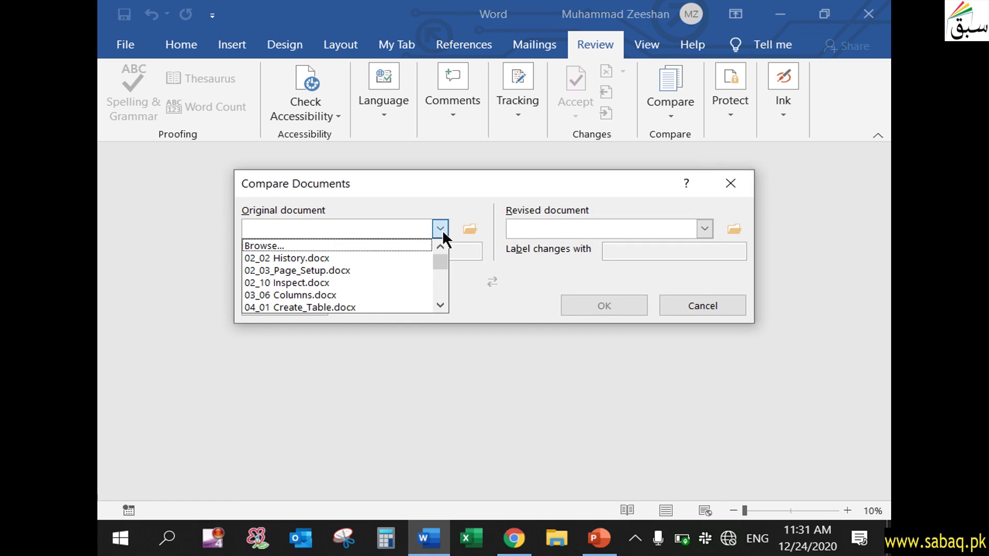
{"action": "mouse_move", "coordinate": [440, 258]}
{"action": "left_mouse_down"}
{"action": "mouse_move", "coordinate": [441, 291]}
{"action": "mouse_move", "coordinate": [440, 252]}
{"action": "left_mouse_up"}
{"action": "left_click", "coordinate": [472, 228]}
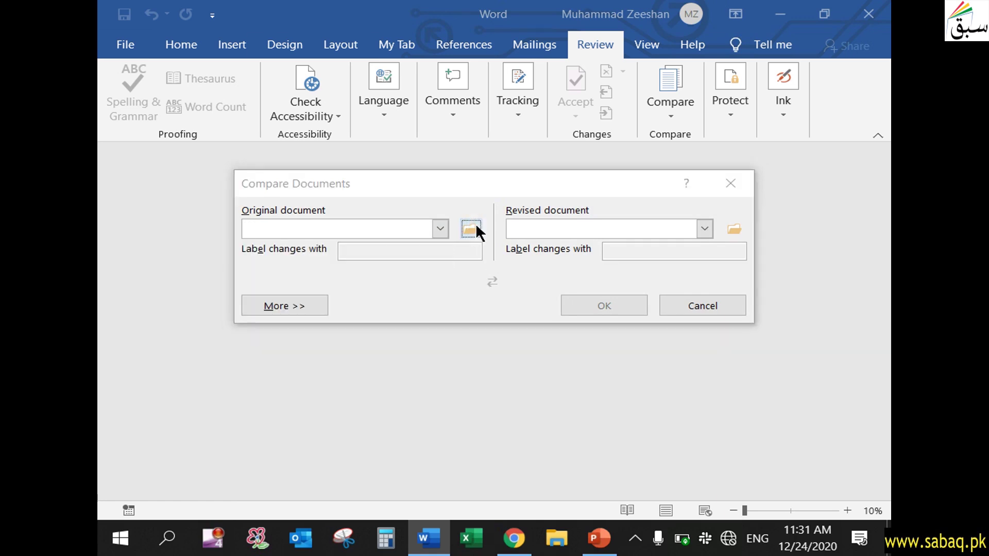
{"action": "left_click", "coordinate": [319, 184]}
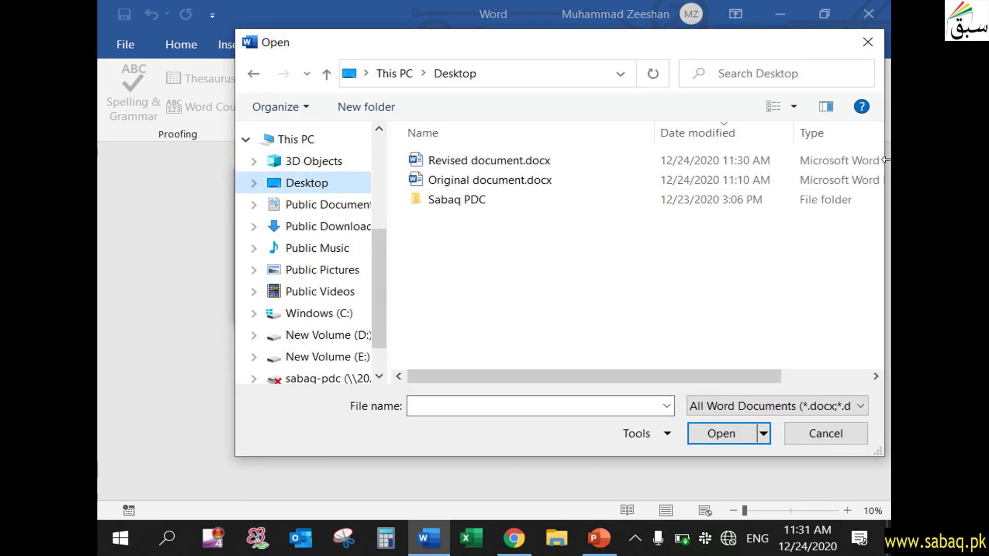
{"action": "left_click", "coordinate": [479, 182]}
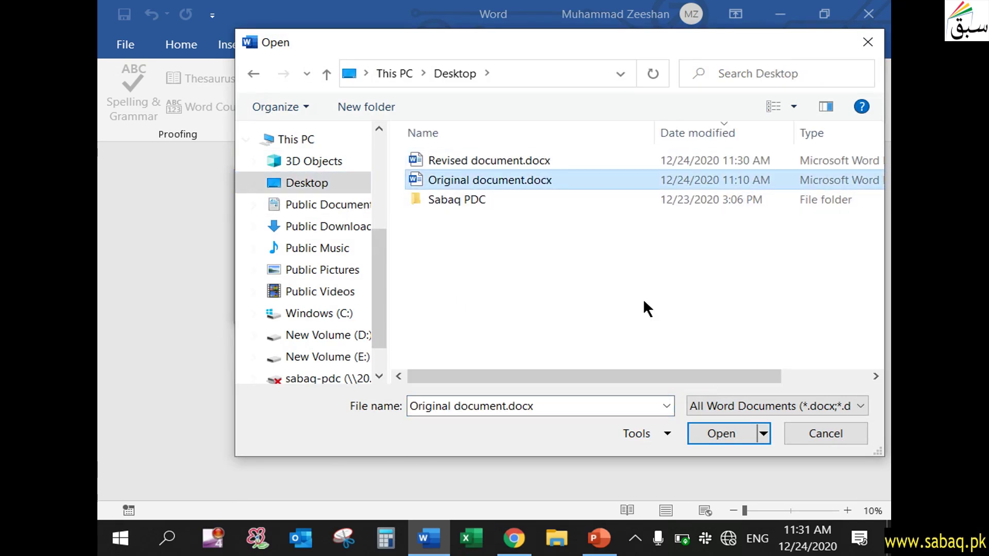
{"action": "left_click", "coordinate": [727, 433]}
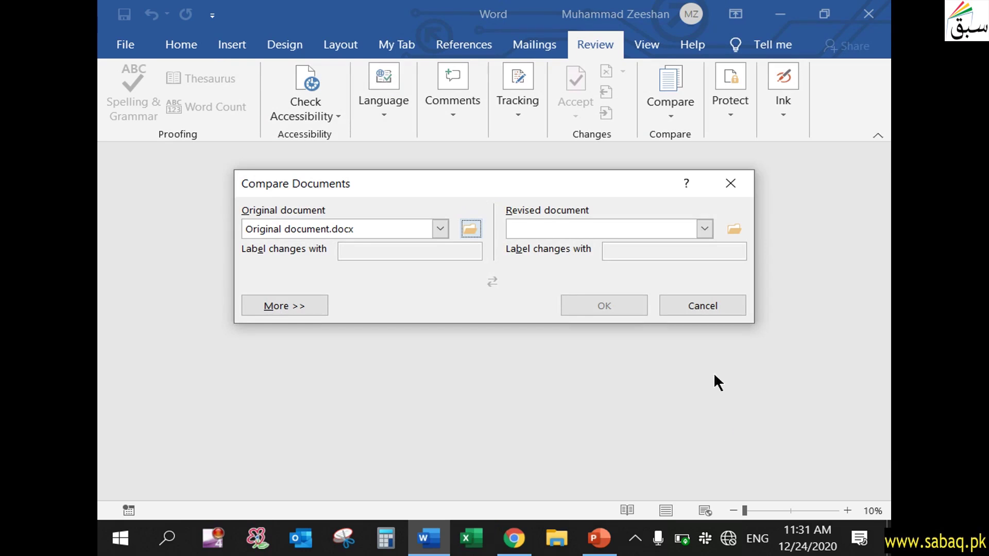
Load Revised document.docx from the Desktop as the revised document and run the comparison with the original
{"action": "left_click", "coordinate": [705, 228]}
{"action": "left_click", "coordinate": [731, 228]}
{"action": "left_click", "coordinate": [515, 200]}
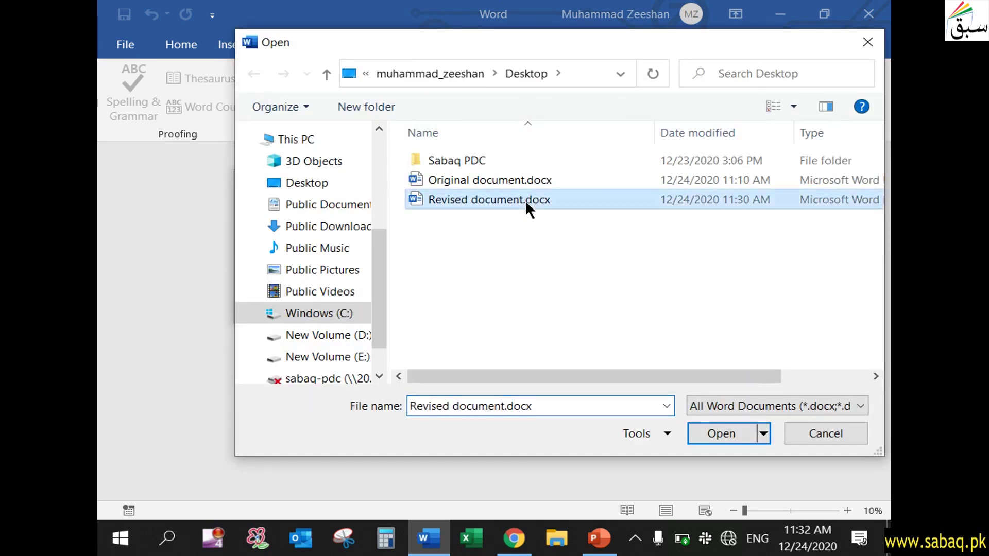
{"action": "left_click", "coordinate": [726, 434]}
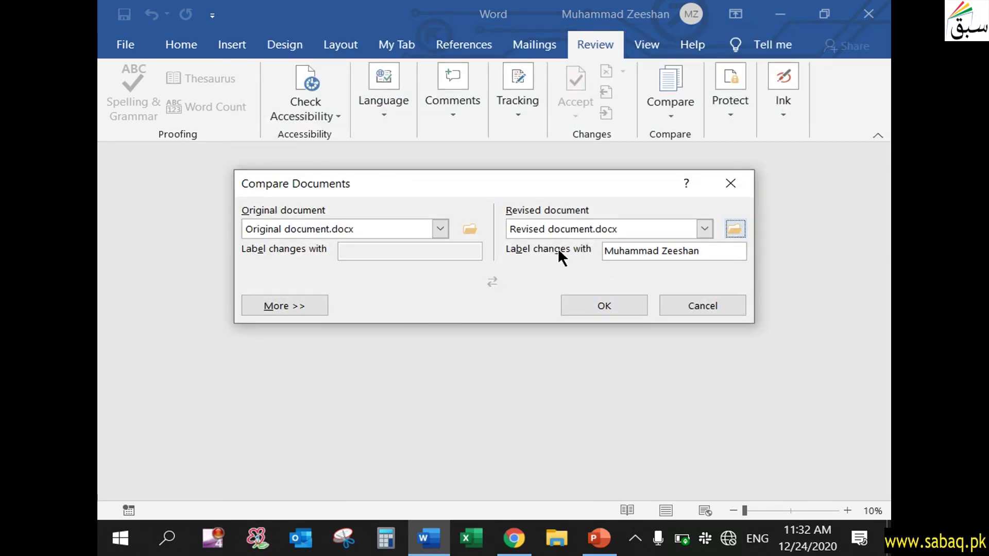
{"action": "left_click", "coordinate": [599, 306]}
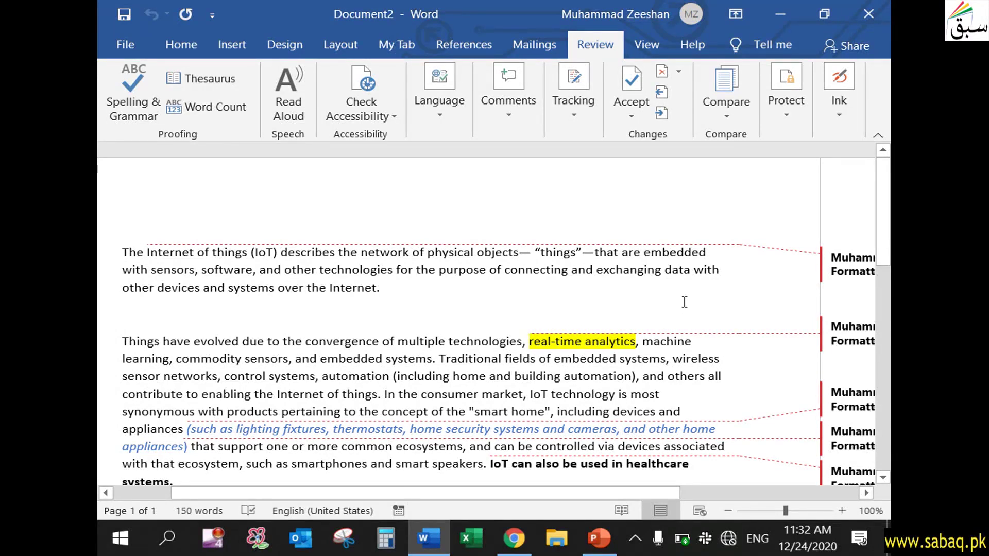
Accept the tracked highlight formatting on "real-time analytics" and move to the next change
{"action": "mouse_move", "coordinate": [406, 490]}
{"action": "left_mouse_down"}
{"action": "mouse_move", "coordinate": [348, 492]}
{"action": "mouse_move", "coordinate": [406, 487]}
{"action": "left_mouse_up"}
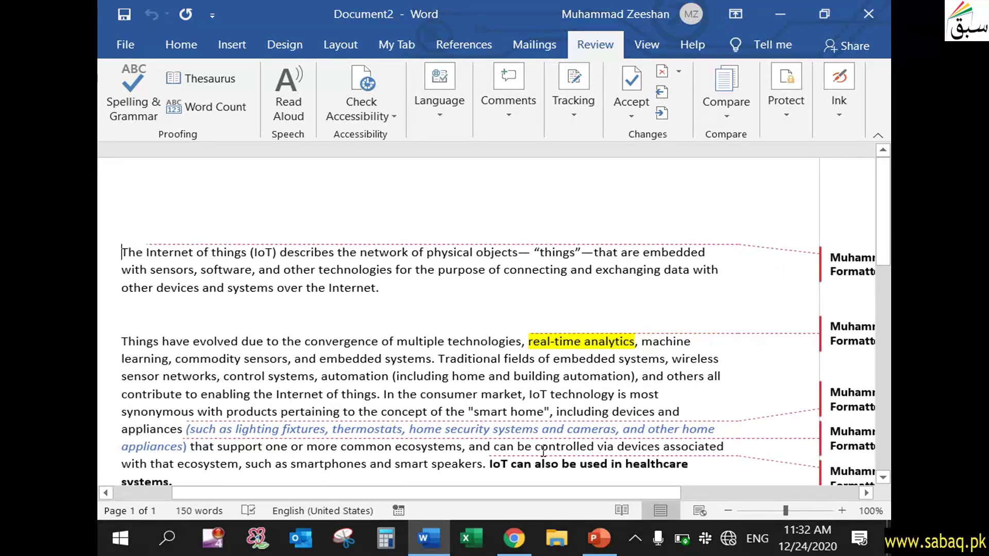
{"action": "left_click_drag", "start_coordinate": [532, 493], "coordinate": [603, 481]}
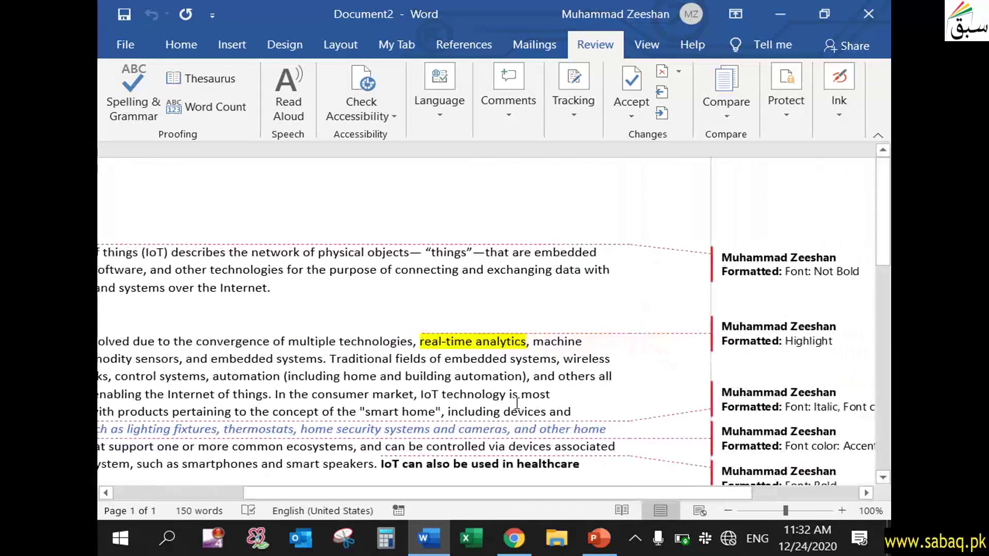
{"action": "scroll", "coordinate": [516, 405], "scroll_direction": "down", "scroll_amount": 1}
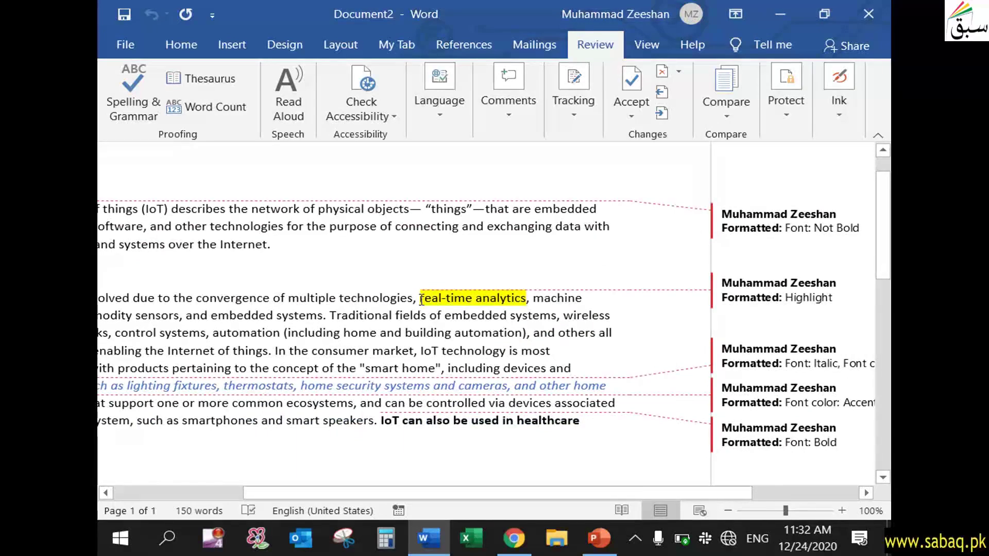
{"action": "left_click", "coordinate": [747, 293]}
{"action": "left_click_drag", "start_coordinate": [706, 490], "coordinate": [786, 492]}
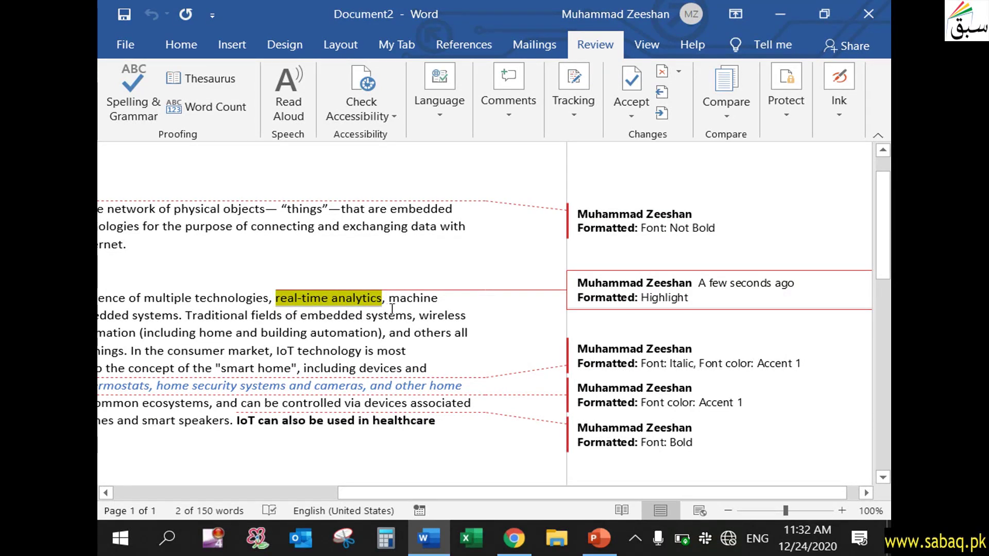
{"action": "left_click", "coordinate": [637, 119]}
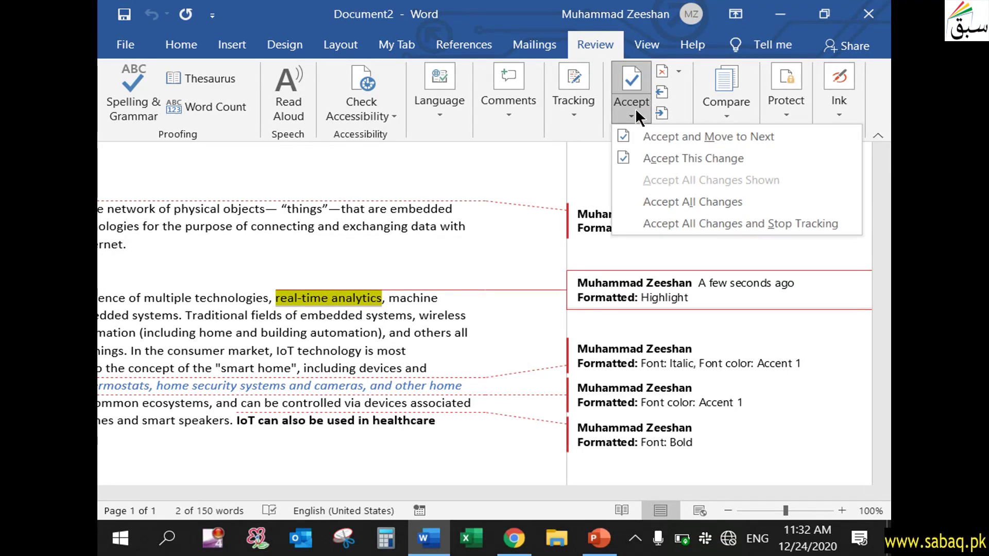
{"action": "left_click", "coordinate": [730, 135]}
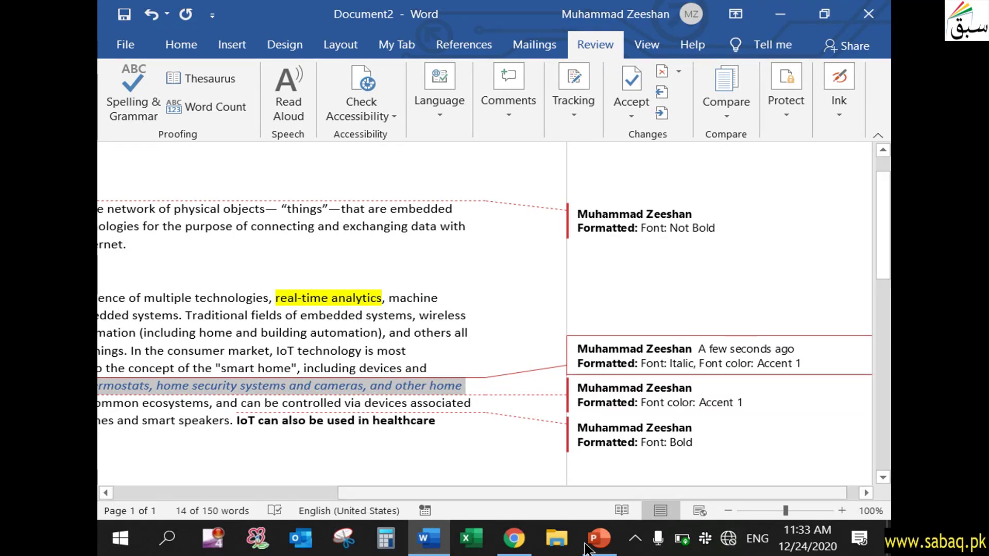
Accept the italic and Accent 1 font color change on the parenthesized text about lighting fixtures and other home appliances
{"action": "left_click", "coordinate": [636, 115]}
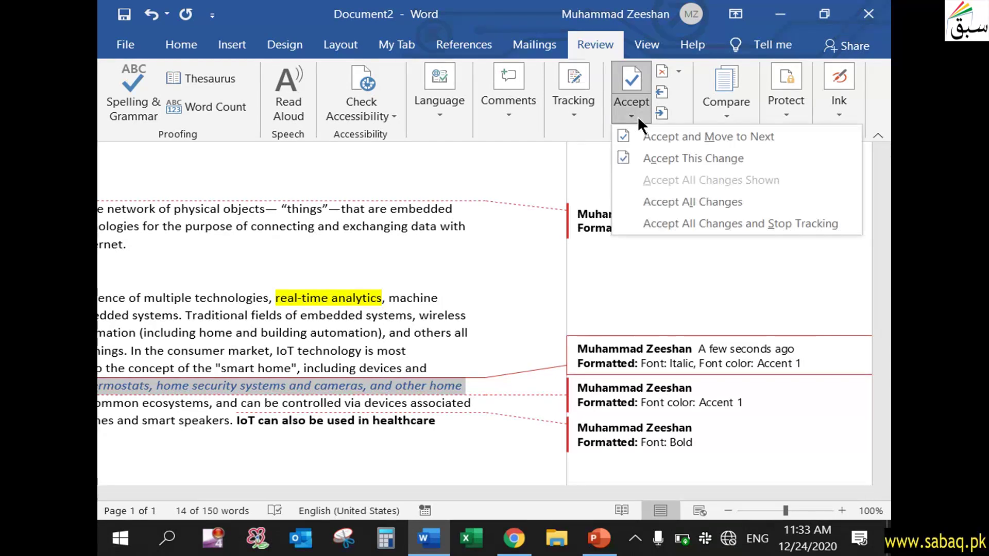
{"action": "left_click", "coordinate": [665, 158]}
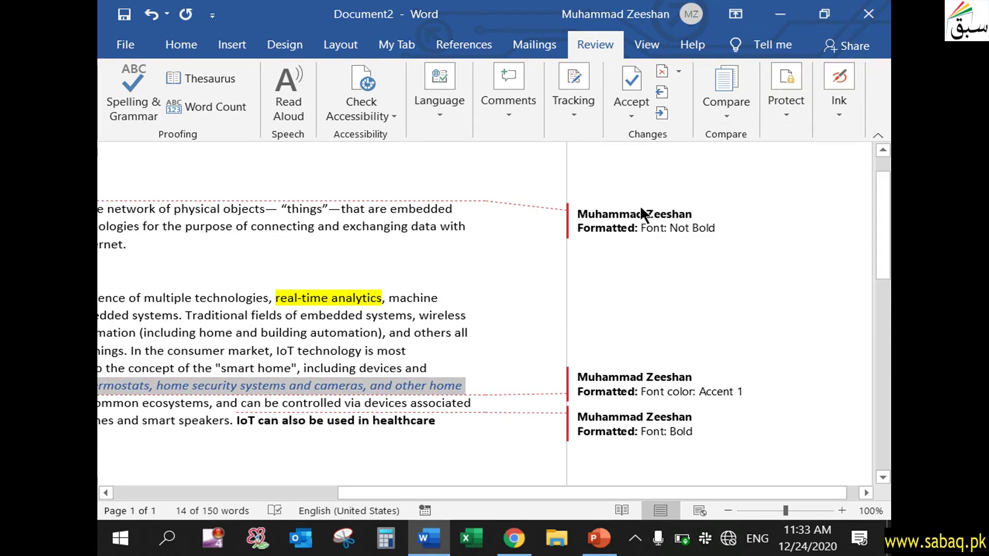
{"action": "left_click_drag", "start_coordinate": [603, 493], "coordinate": [436, 495]}
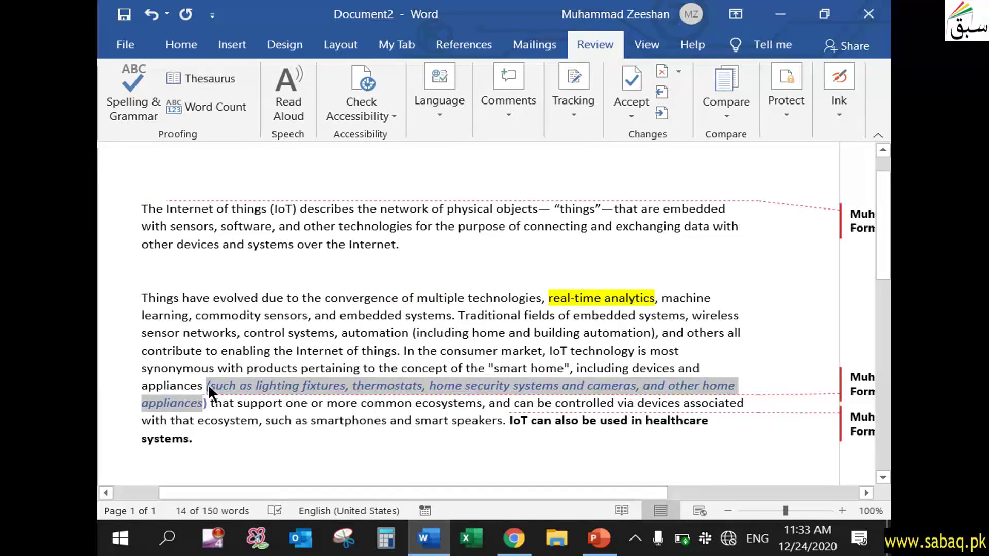
{"action": "left_click_drag", "start_coordinate": [428, 496], "coordinate": [601, 492]}
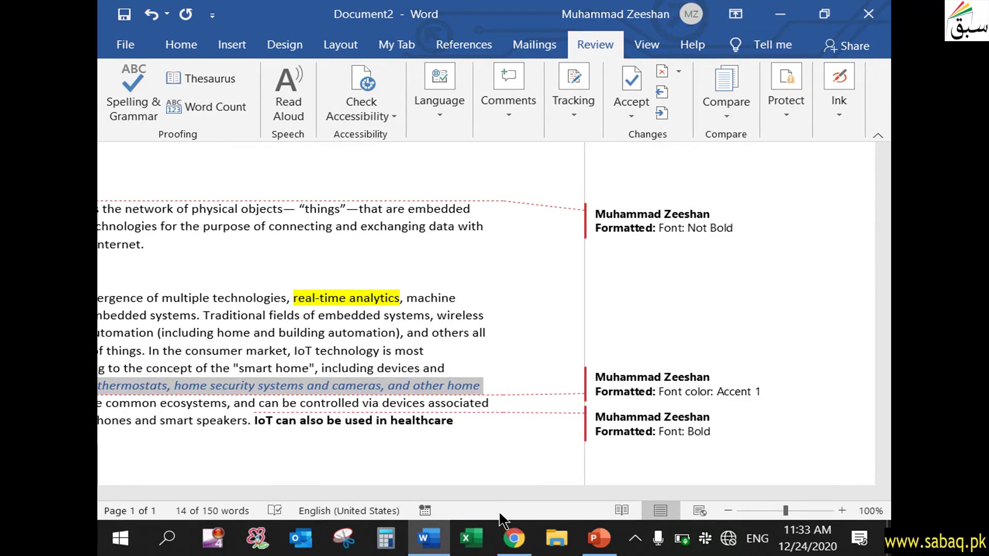
{"action": "left_click_drag", "start_coordinate": [478, 493], "coordinate": [535, 484]}
Reject the font color change on the closing parenthesis after "appliances" and the bold formatting on the sentence about healthcare systems
{"action": "left_click", "coordinate": [627, 111]}
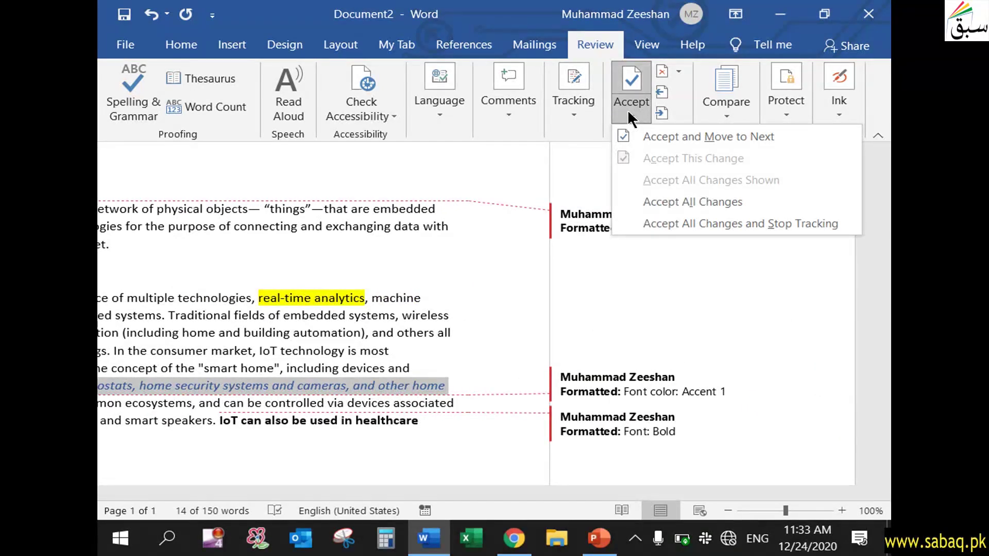
{"action": "left_click", "coordinate": [652, 378]}
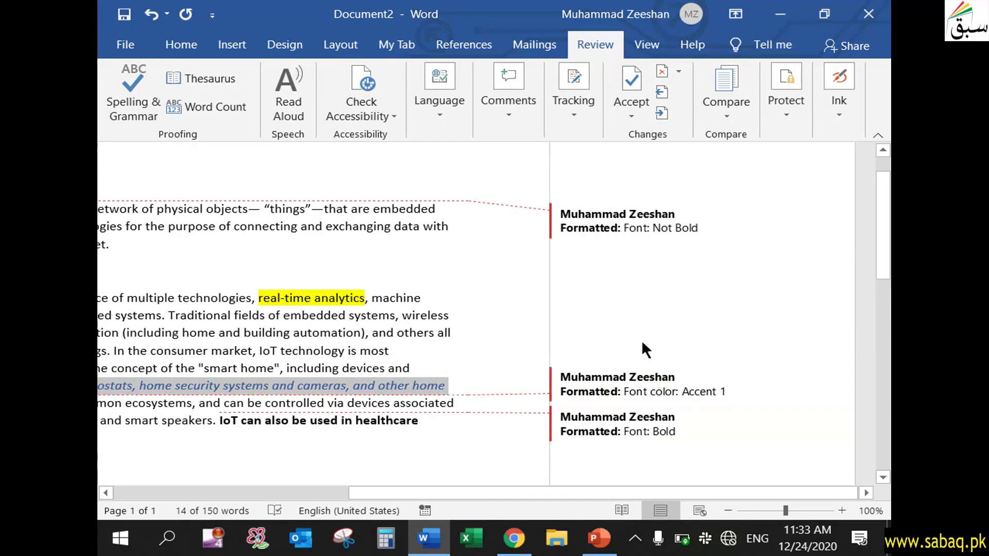
{"action": "left_click", "coordinate": [633, 103]}
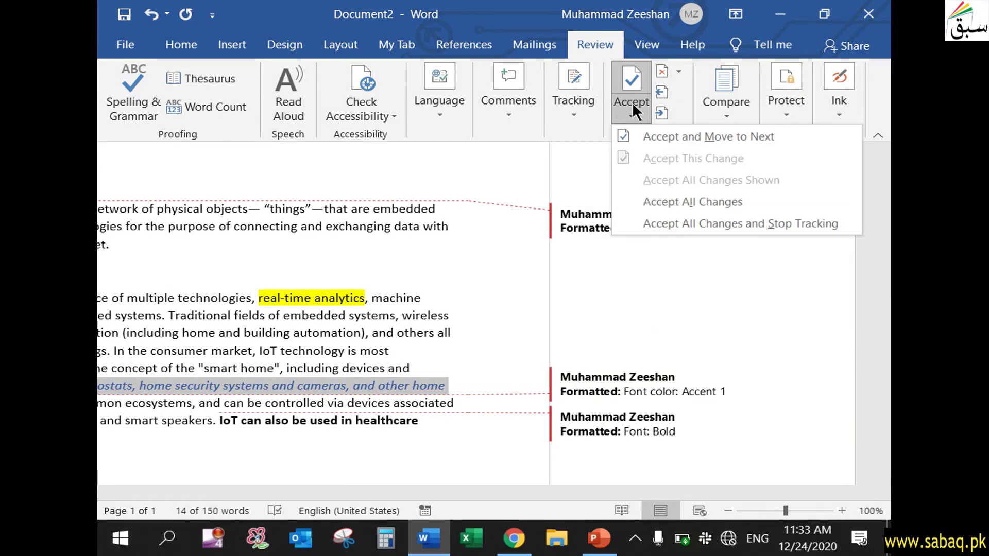
{"action": "left_click", "coordinate": [690, 134]}
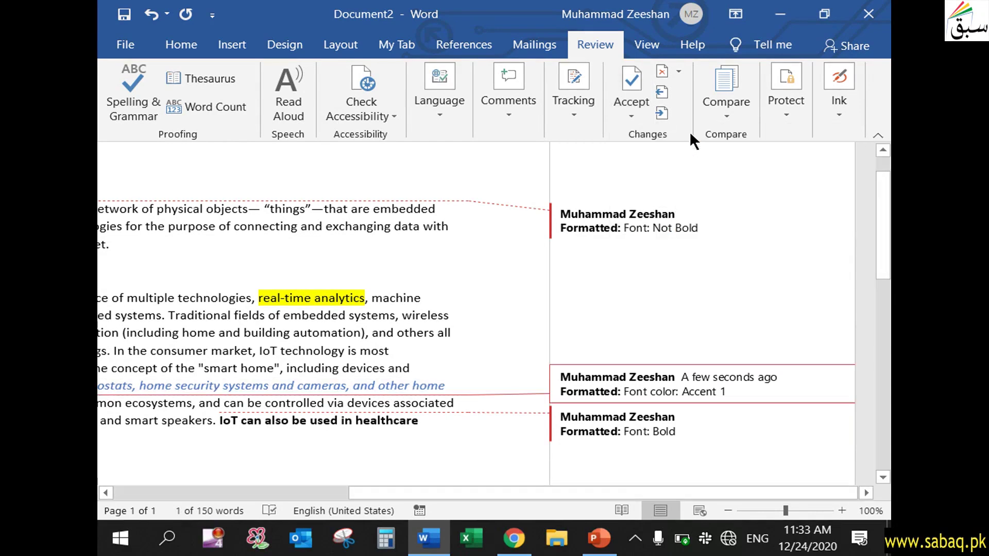
{"action": "left_click", "coordinate": [632, 115]}
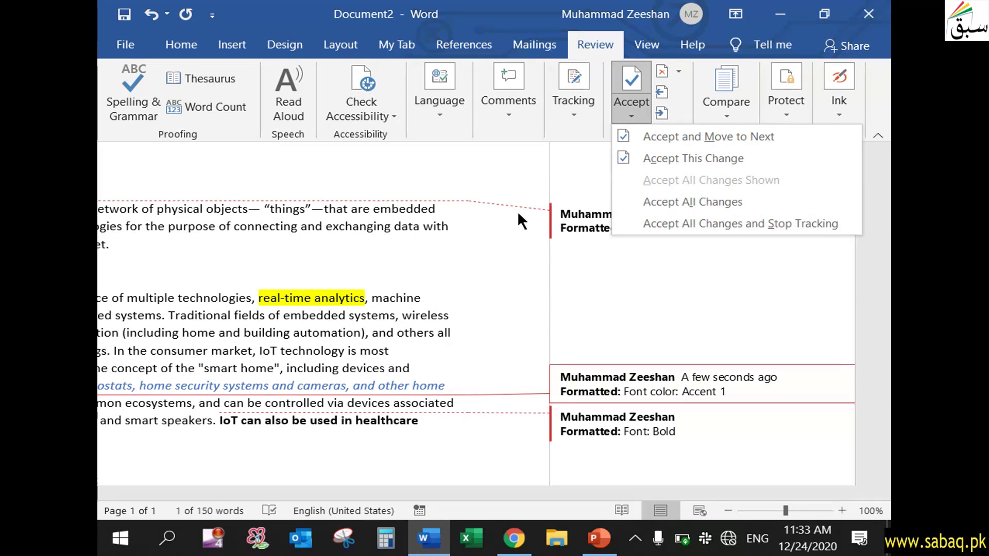
{"action": "left_click", "coordinate": [734, 273]}
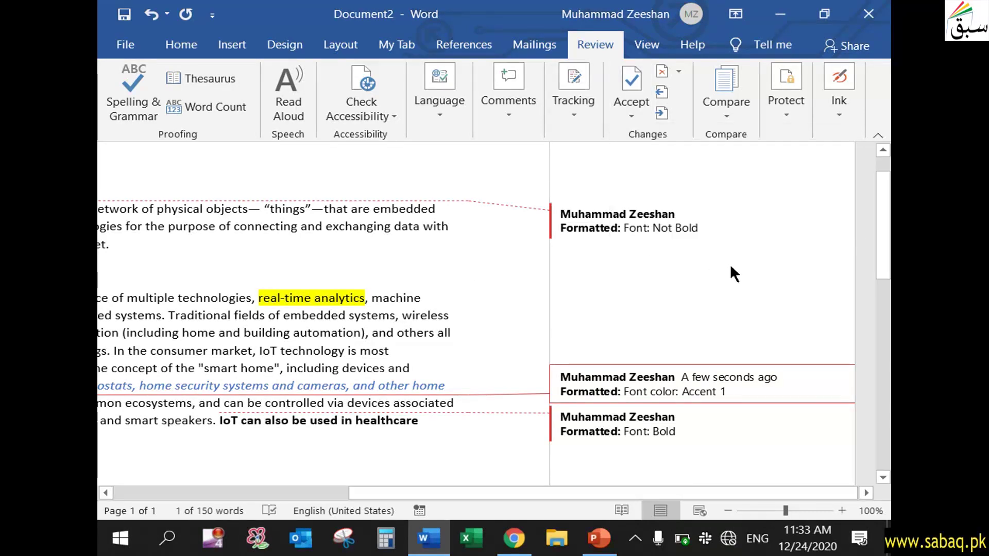
{"action": "left_click", "coordinate": [660, 69]}
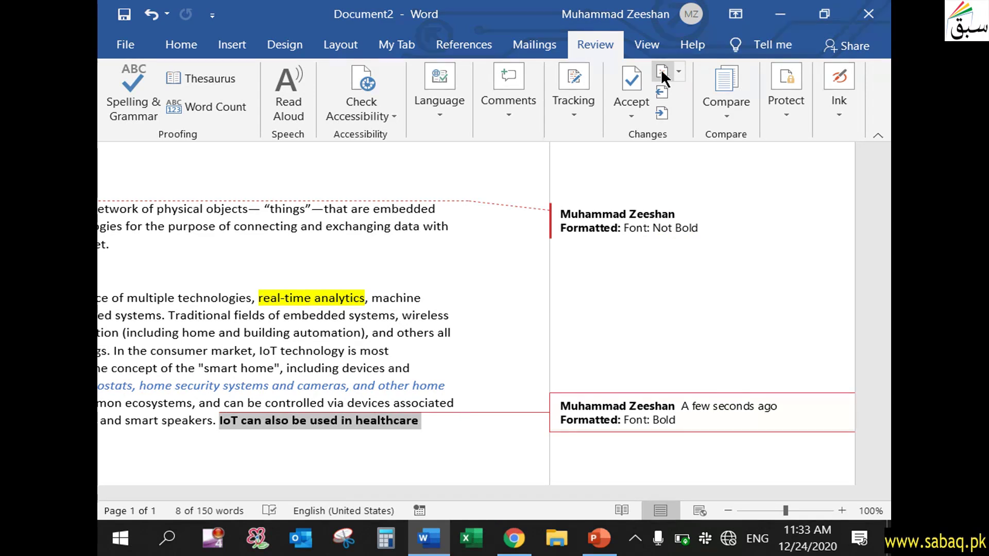
{"action": "left_click", "coordinate": [660, 72]}
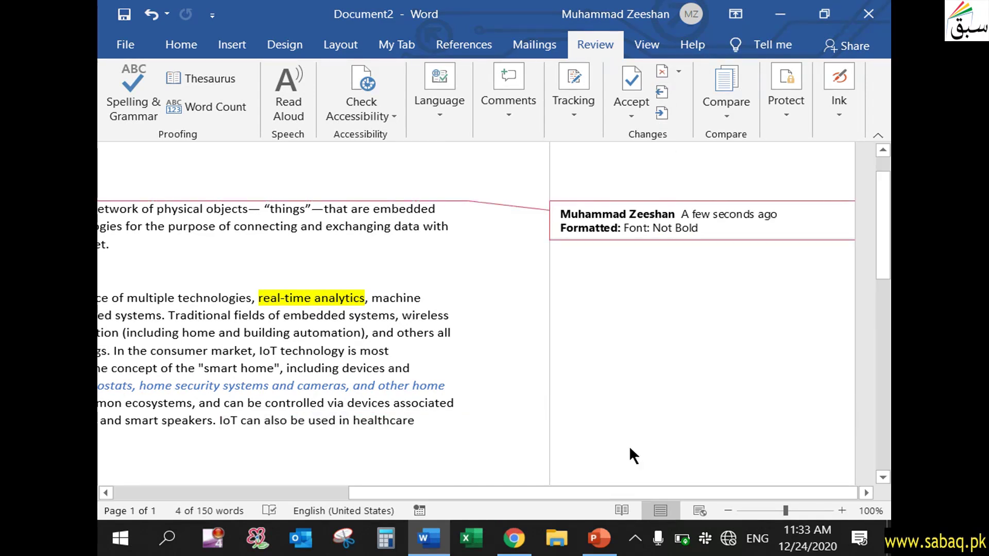
Examine the formatting of the sentence "IoT can also be used in healthcare systems." and look at the document comparison options
{"action": "left_click_drag", "start_coordinate": [587, 493], "coordinate": [349, 495]}
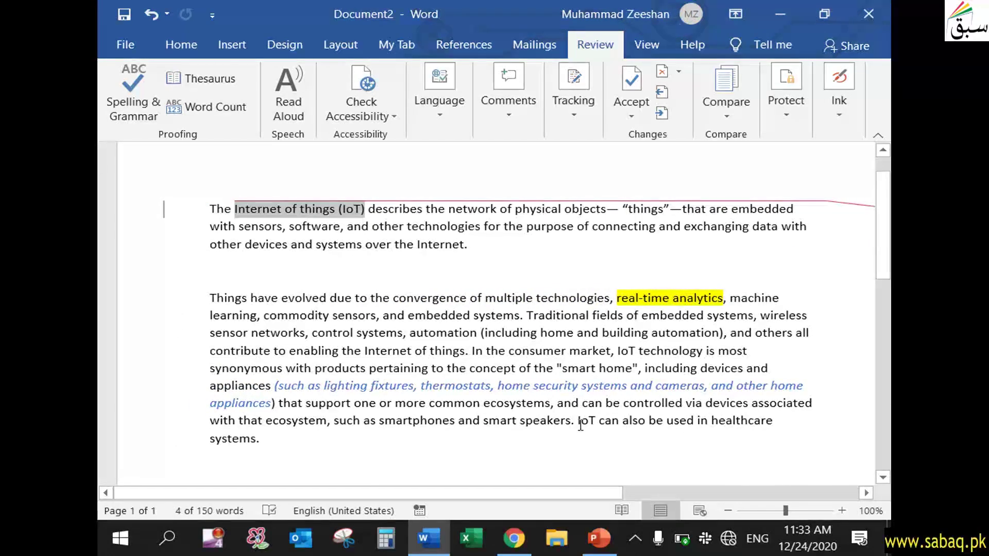
{"action": "left_click_drag", "start_coordinate": [573, 421], "coordinate": [580, 438]}
{"action": "left_click_drag", "start_coordinate": [299, 442], "coordinate": [265, 440]}
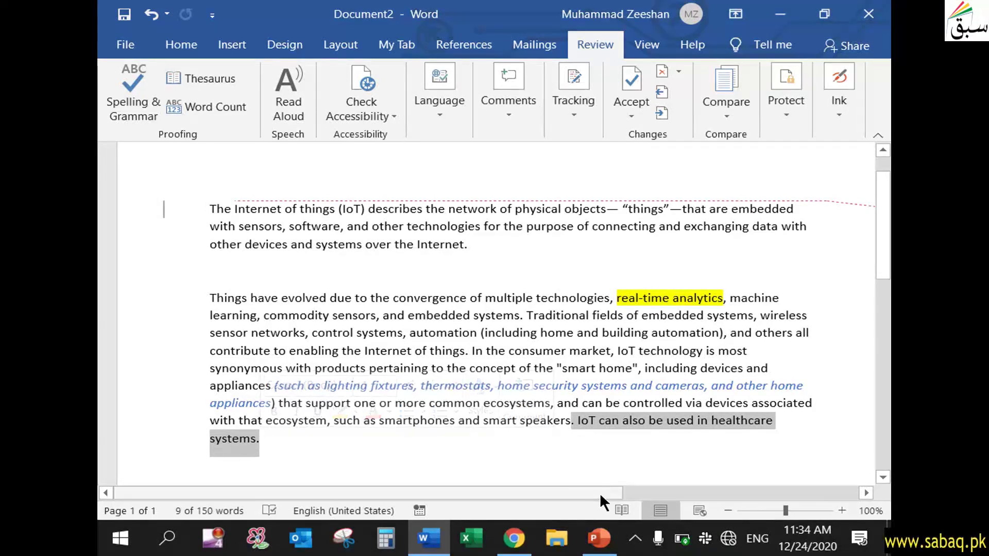
{"action": "left_click_drag", "start_coordinate": [596, 494], "coordinate": [675, 492]}
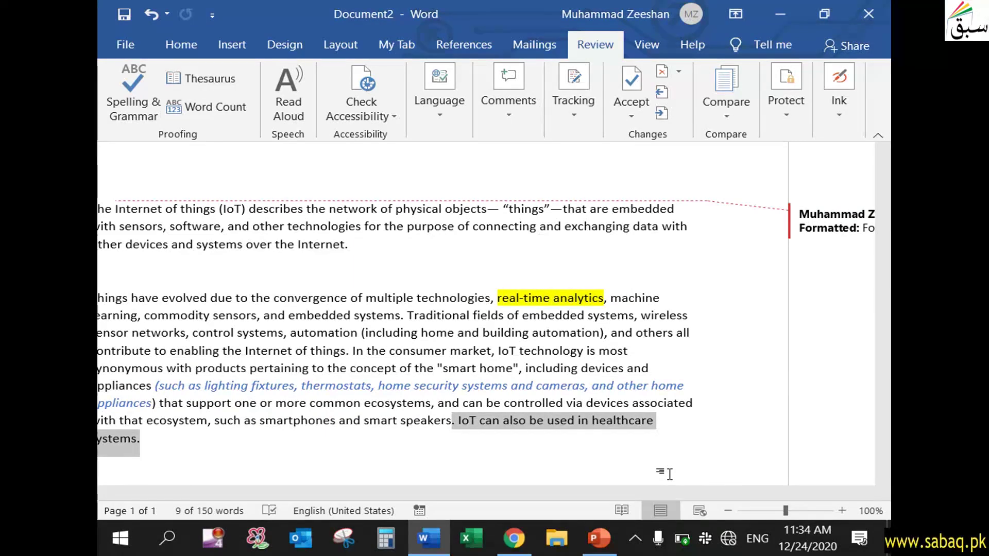
{"action": "left_click_drag", "start_coordinate": [651, 491], "coordinate": [520, 493]}
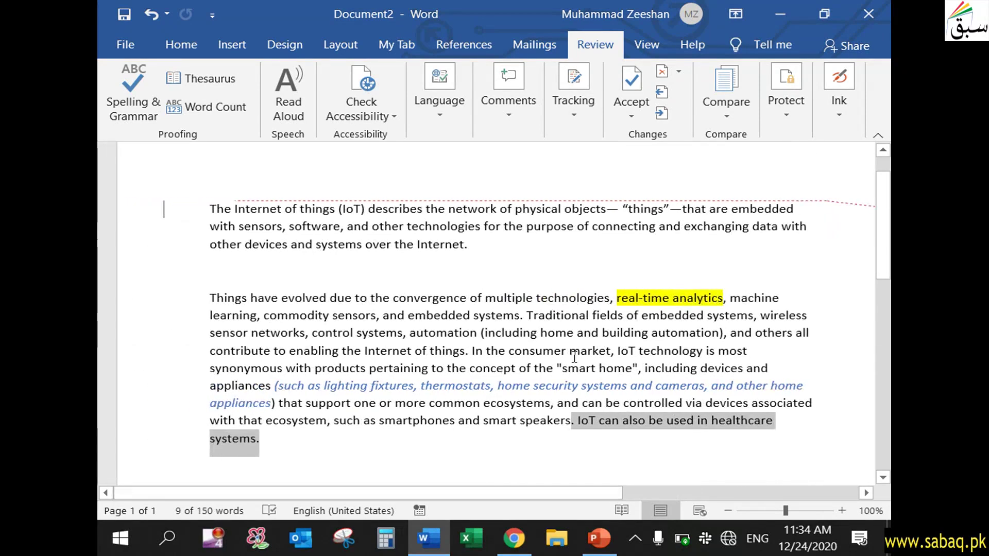
{"action": "left_click", "coordinate": [727, 118]}
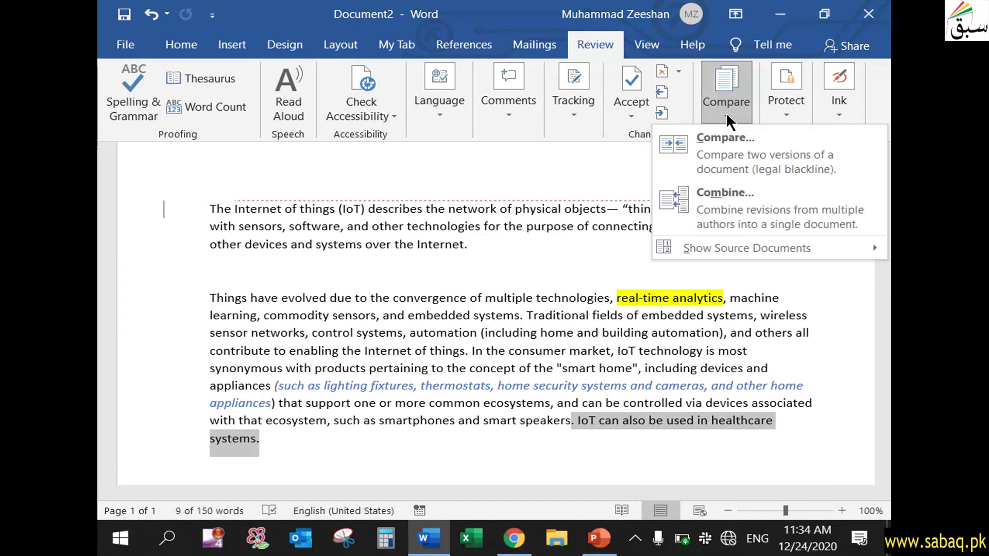
{"action": "left_click", "coordinate": [715, 119]}
Reject the tracked Not Bold formatting on "Internet of things (IoT)", including its closing parenthesis, and deselect the text
{"action": "scroll", "coordinate": [502, 360], "scroll_direction": "right", "scroll_amount": 2}
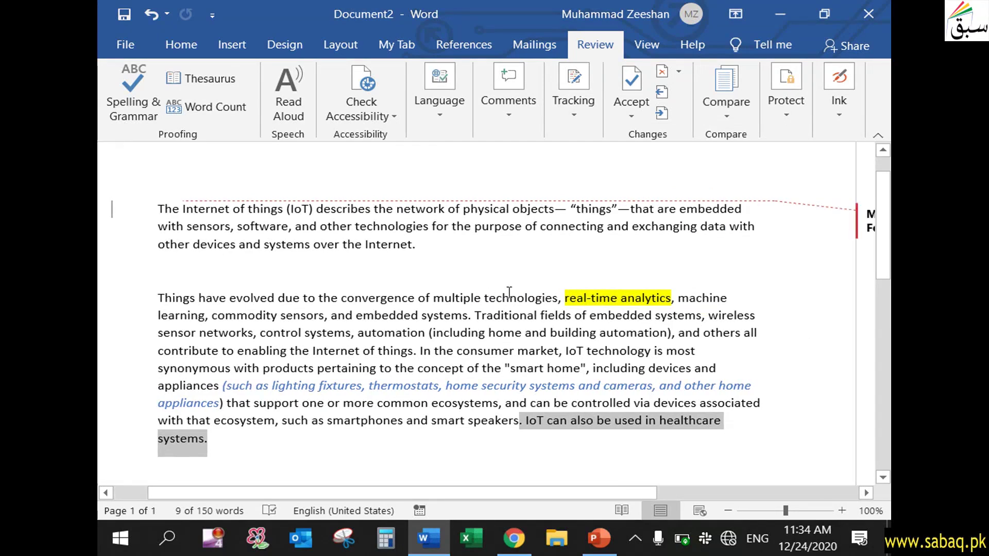
{"action": "left_click_drag", "start_coordinate": [183, 206], "coordinate": [309, 208]}
{"action": "left_click_drag", "start_coordinate": [521, 493], "coordinate": [570, 493]}
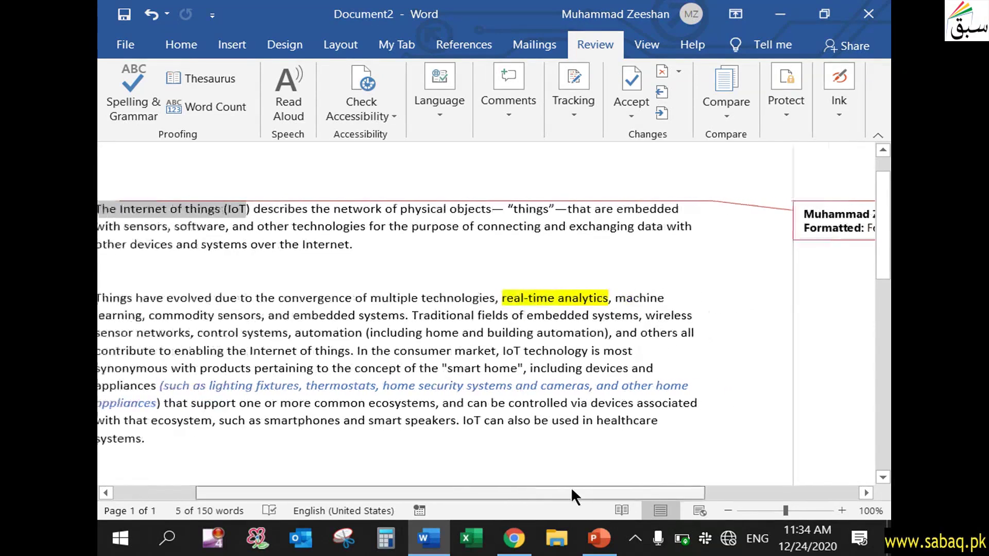
{"action": "left_click", "coordinate": [149, 270]}
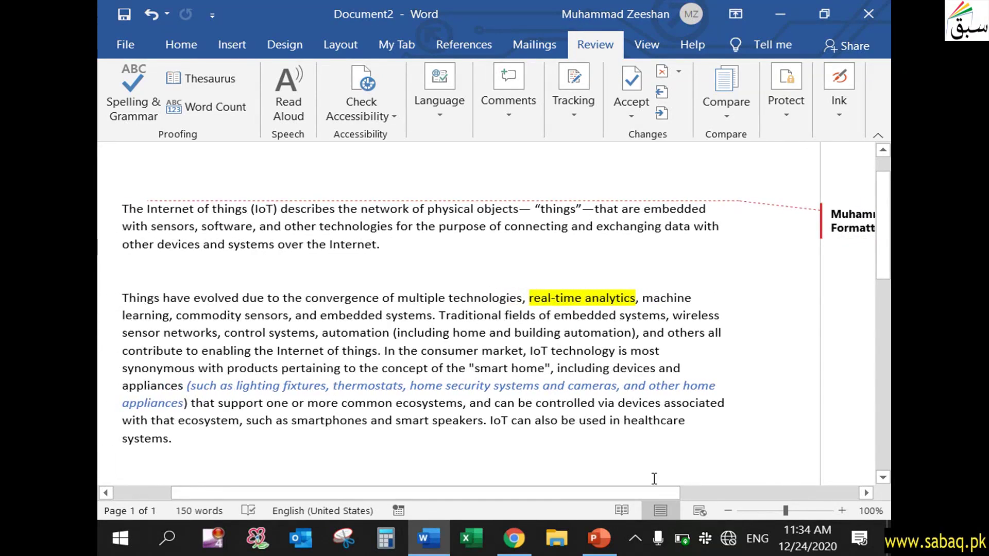
{"action": "left_click_drag", "start_coordinate": [149, 209], "coordinate": [276, 209]}
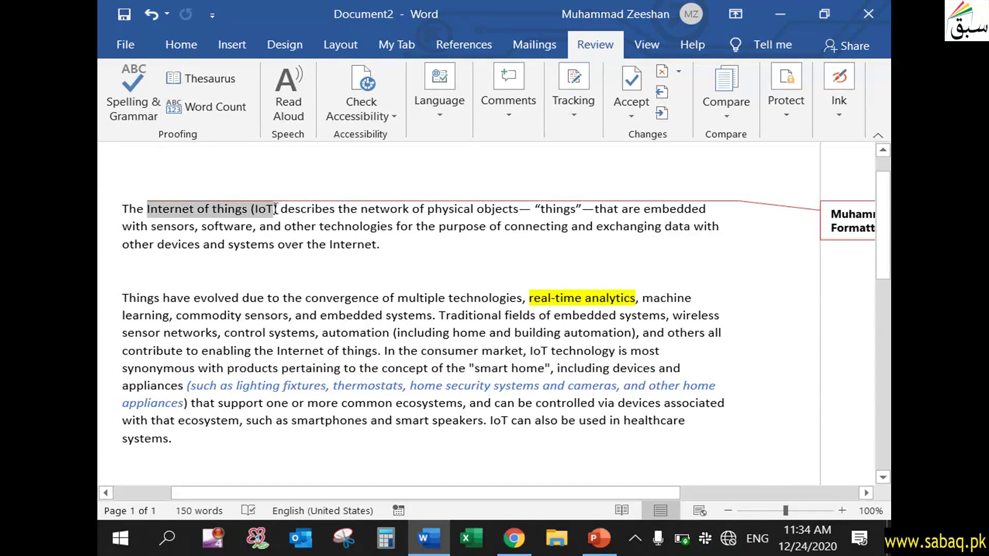
{"action": "left_click_drag", "start_coordinate": [587, 490], "coordinate": [727, 489]}
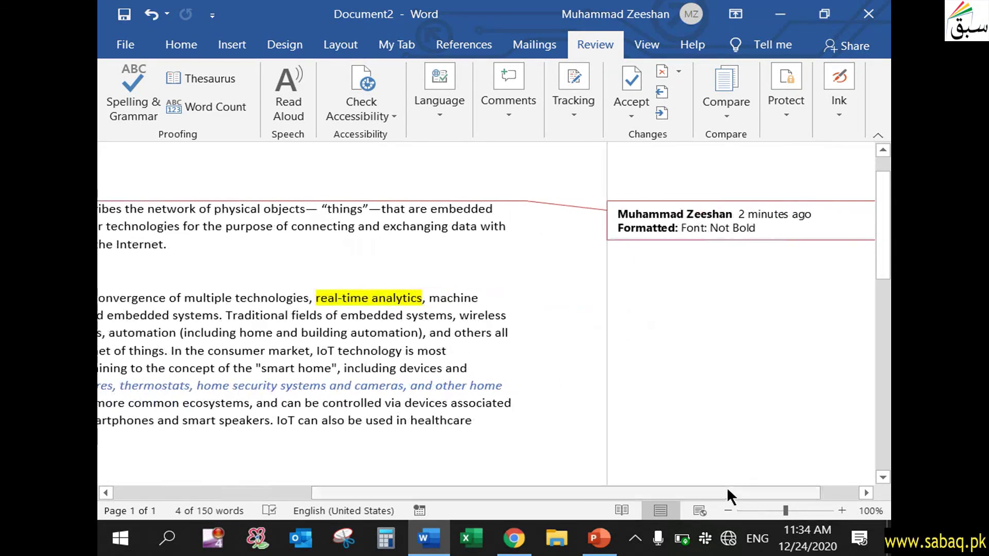
{"action": "left_click", "coordinate": [661, 72]}
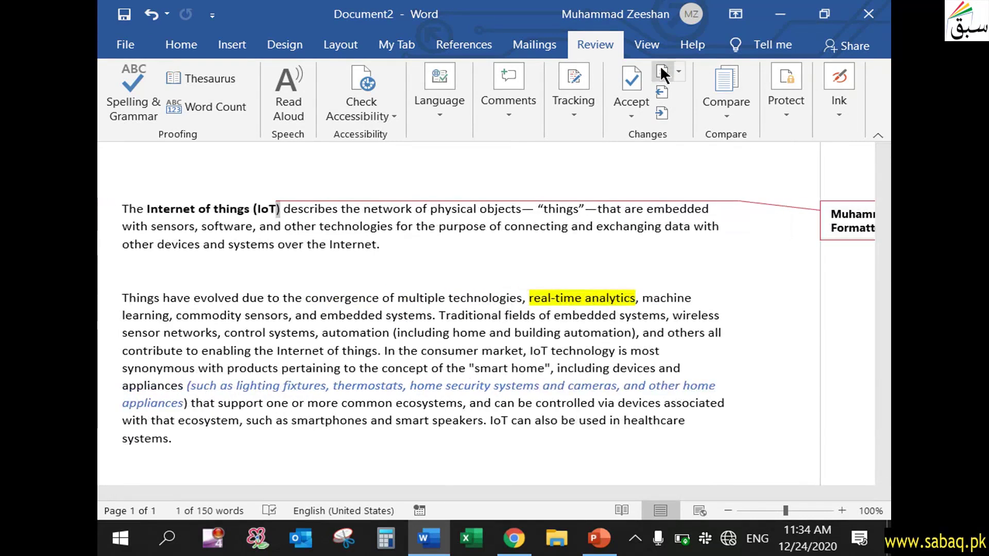
{"action": "left_click", "coordinate": [662, 72]}
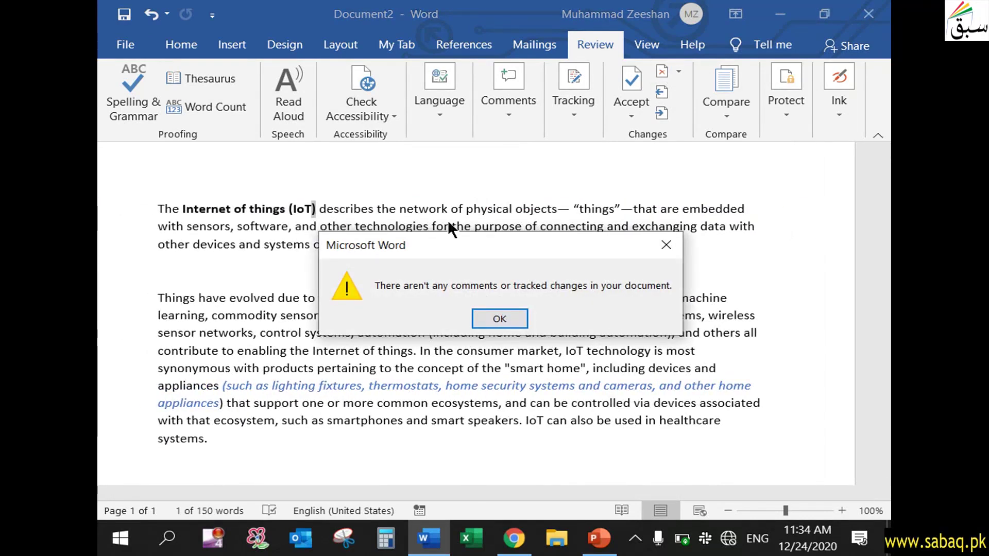
{"action": "left_click", "coordinate": [506, 319]}
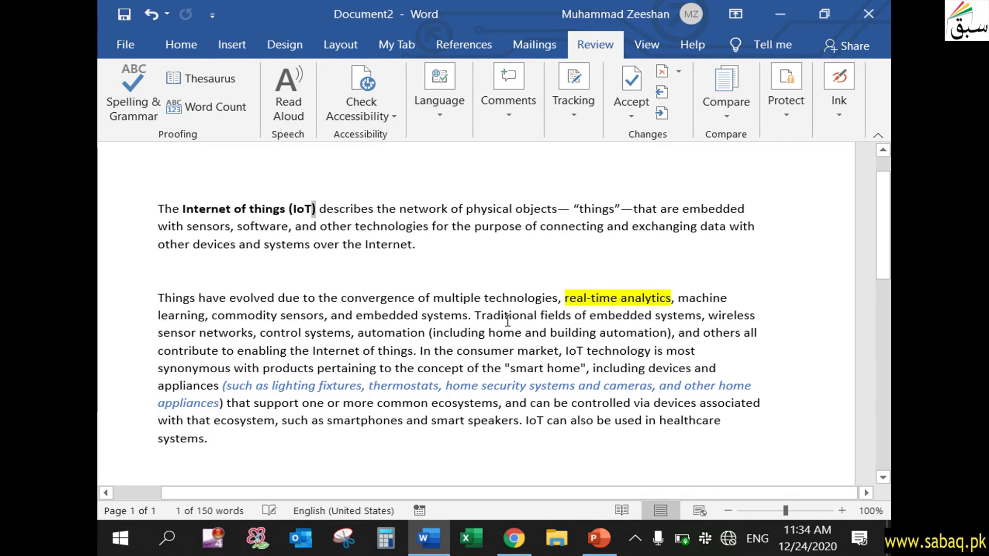
{"action": "left_click", "coordinate": [505, 331]}
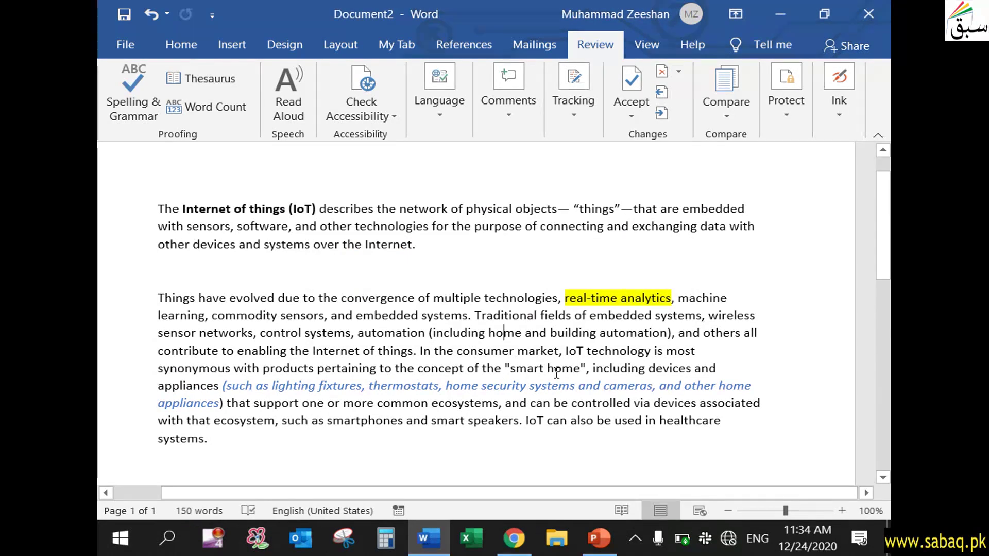
Save the compared document to the Desktop under the file name "Final draft"
{"action": "left_click", "coordinate": [427, 538]}
{"action": "left_click", "coordinate": [427, 538]}
{"action": "left_click", "coordinate": [290, 452]}
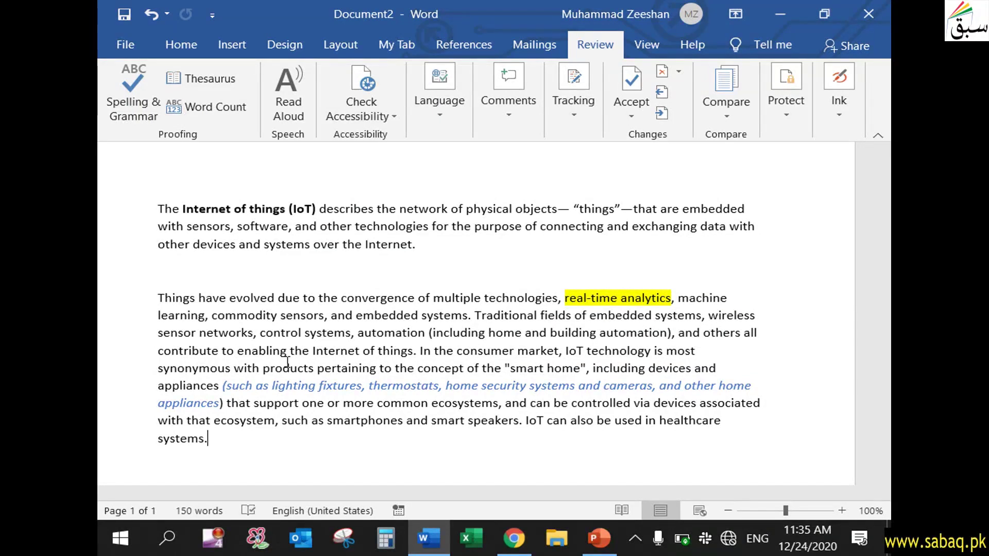
{"action": "scroll", "coordinate": [287, 361], "scroll_direction": "up", "scroll_amount": 1}
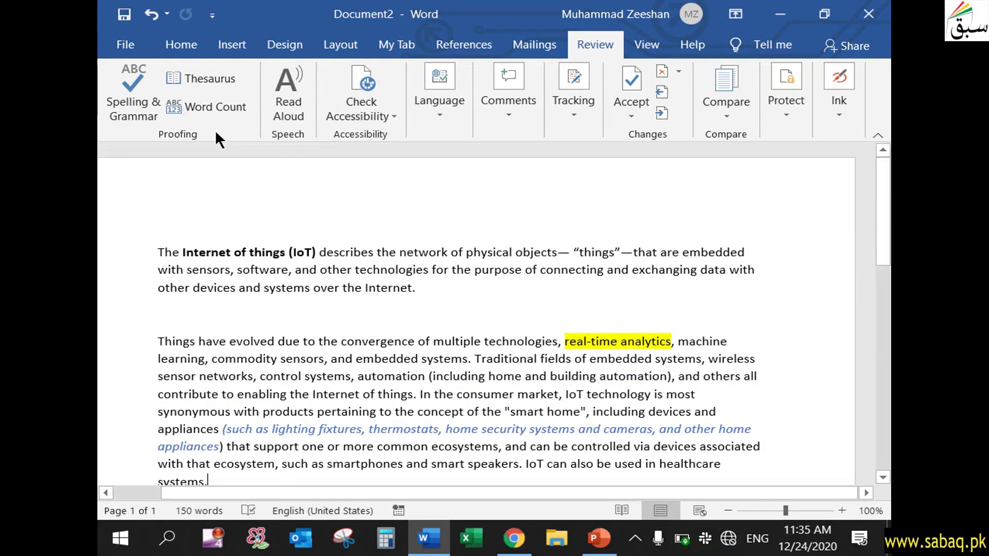
{"action": "left_click", "coordinate": [129, 16]}
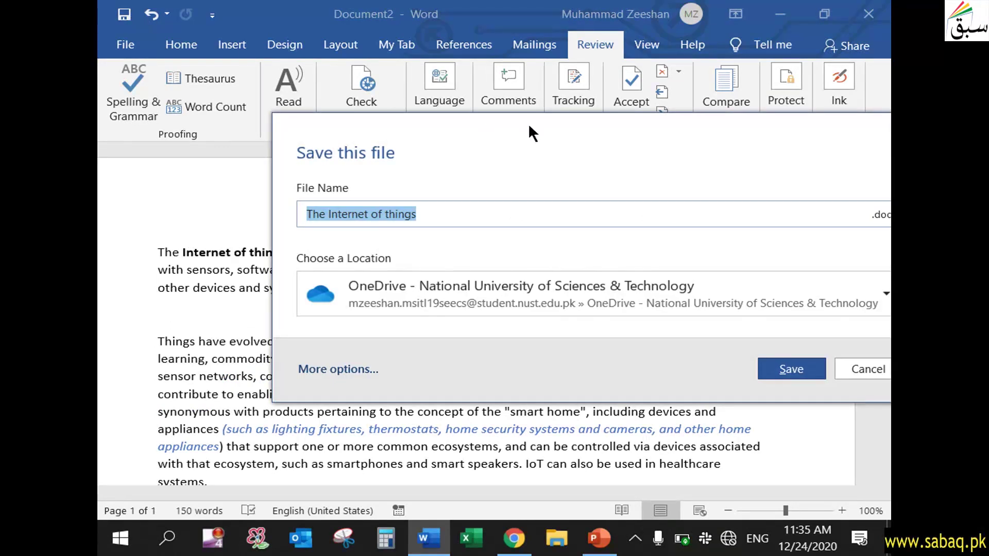
{"action": "left_click", "coordinate": [742, 249]}
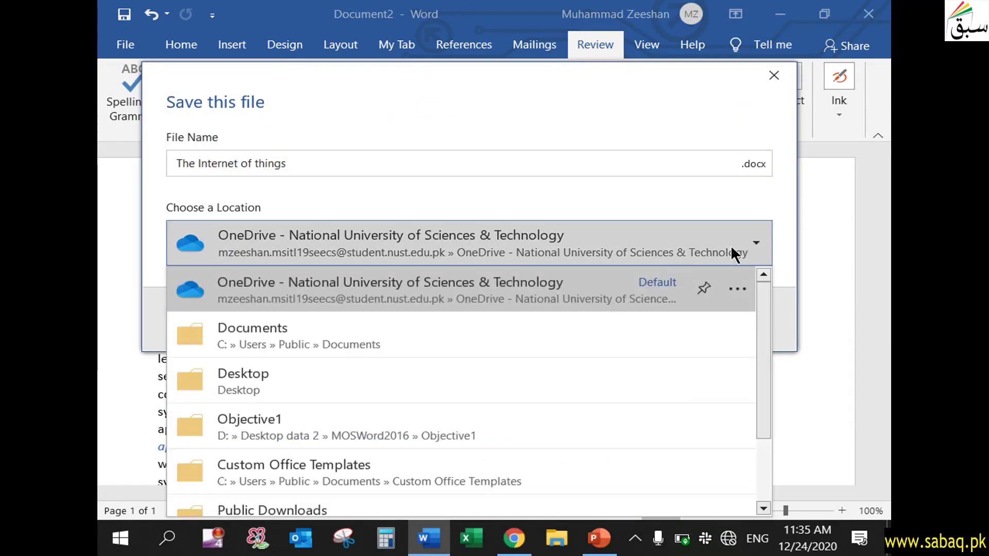
{"action": "left_click", "coordinate": [324, 381]}
{"action": "left_click", "coordinate": [299, 166]}
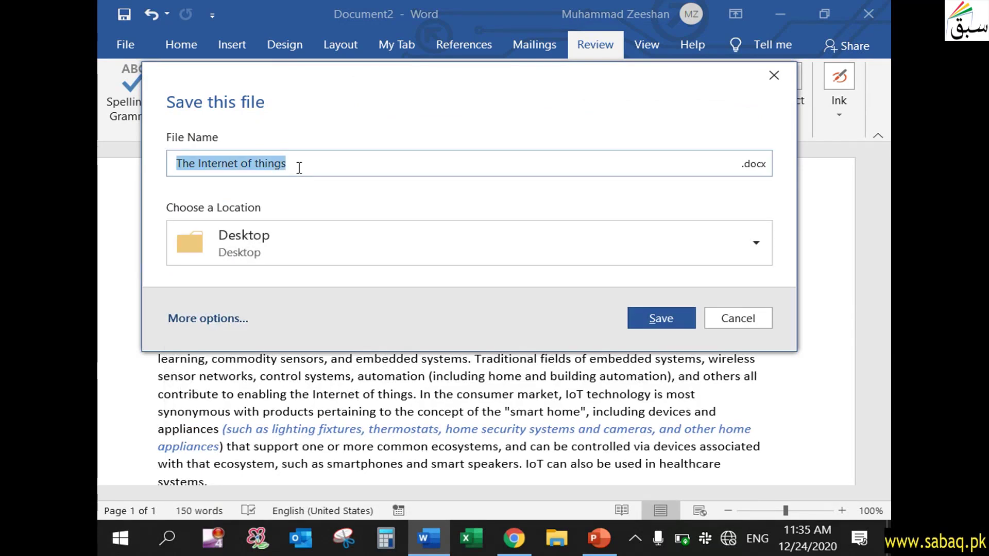
{"action": "type", "text": "Final "}
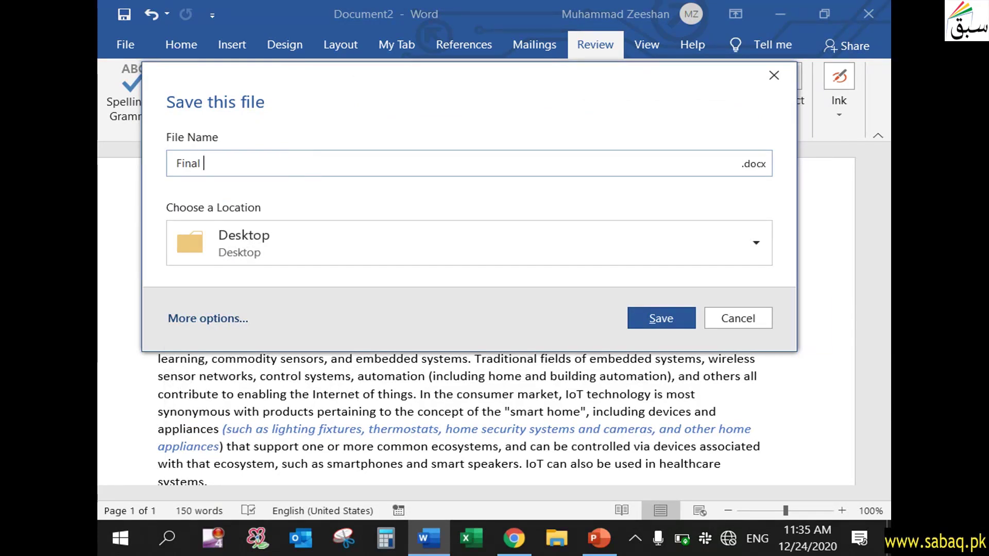
{"action": "type", "text": "draft"}
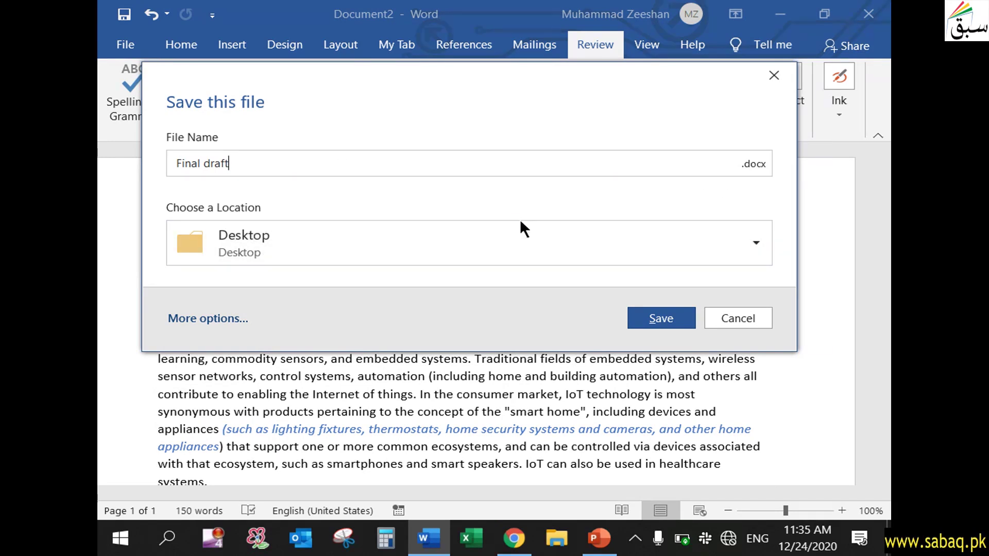
{"action": "left_click", "coordinate": [660, 319]}
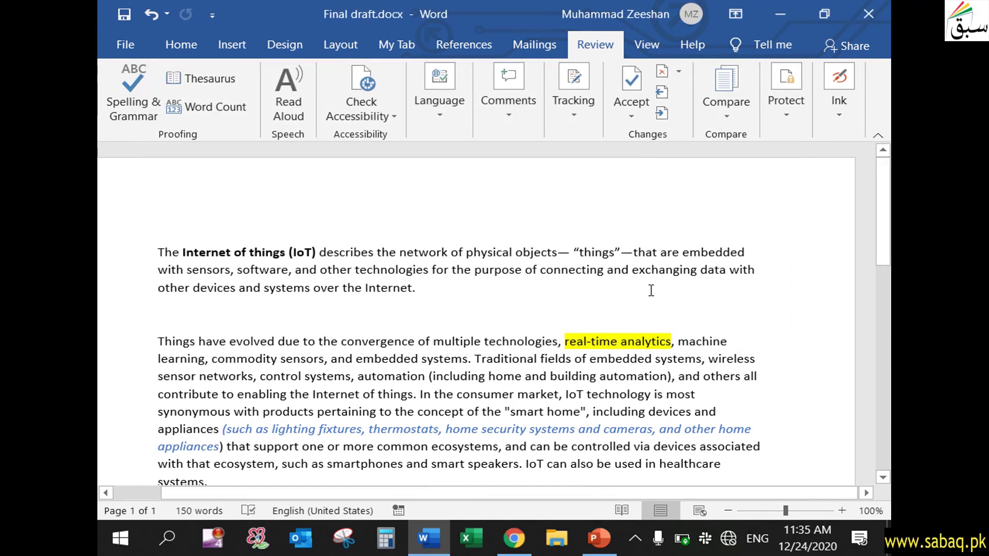
Close the document and line up the Original document, Revised document and Final draft files side by side on the desktop
{"action": "left_click", "coordinate": [883, 14]}
{"action": "left_click_drag", "start_coordinate": [248, 291], "coordinate": [876, 123]}
{"action": "left_click_drag", "start_coordinate": [603, 131], "coordinate": [373, 119]}
{"action": "left_click_drag", "start_coordinate": [690, 113], "coordinate": [461, 106]}
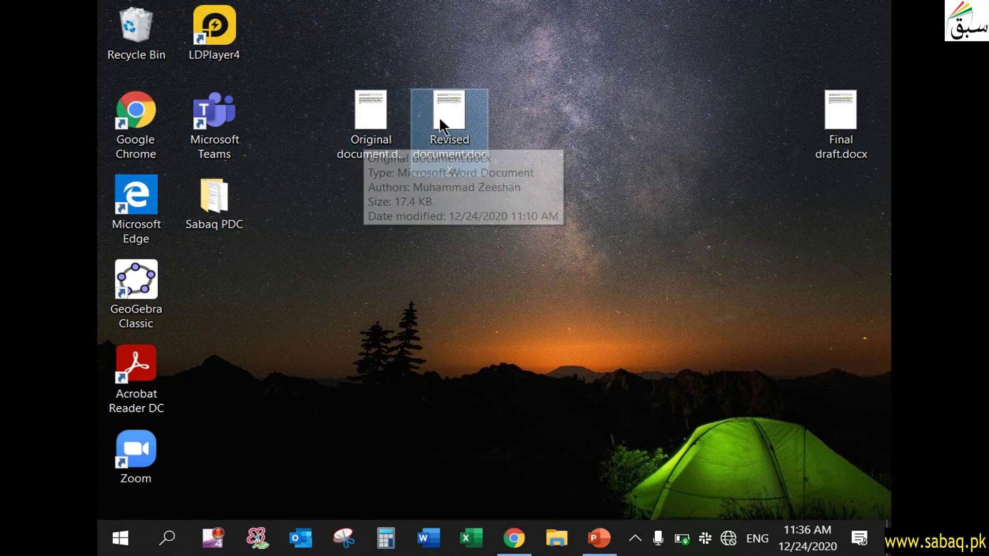
{"action": "left_click_drag", "start_coordinate": [821, 129], "coordinate": [528, 126]}
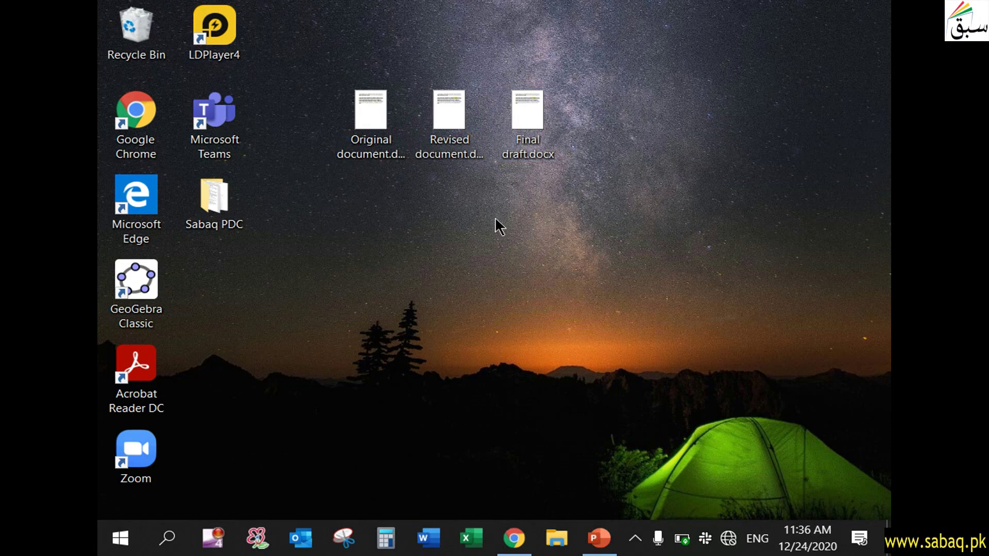
Open Final draft.docx from the desktop to review its text formatting through the last sentence, and close it
{"action": "left_click", "coordinate": [368, 119]}
{"action": "left_click", "coordinate": [451, 126]}
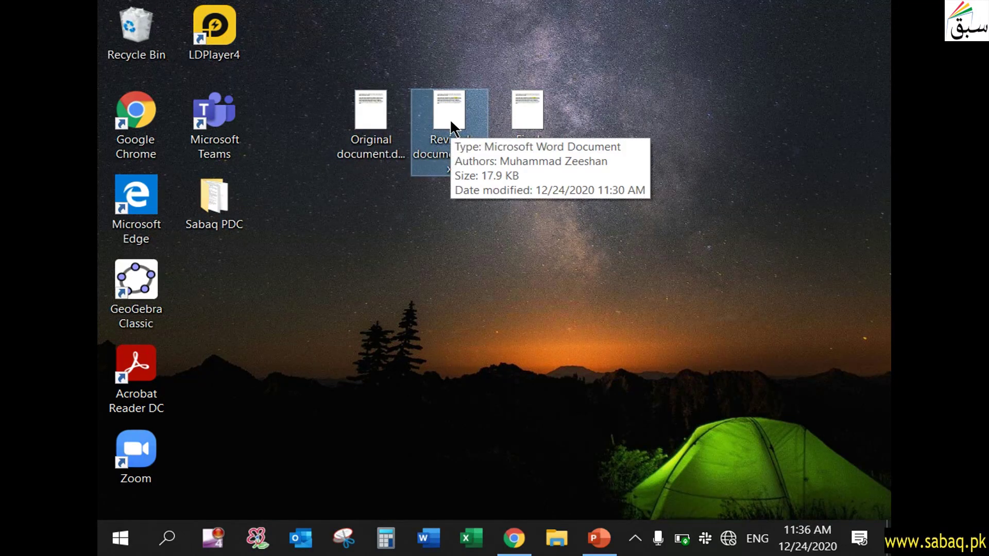
{"action": "double_click", "coordinate": [539, 125]}
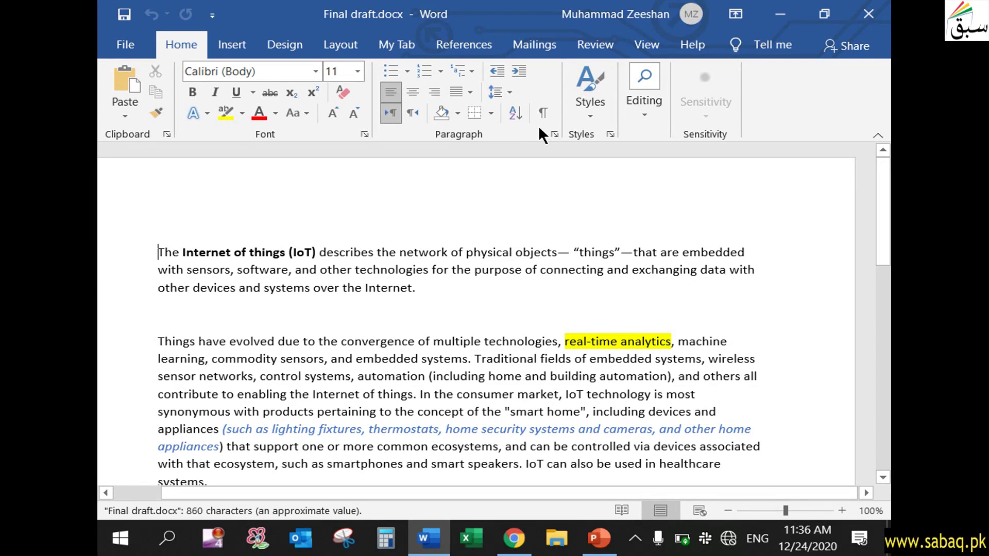
{"action": "scroll", "coordinate": [624, 340], "scroll_direction": "down", "scroll_amount": 1}
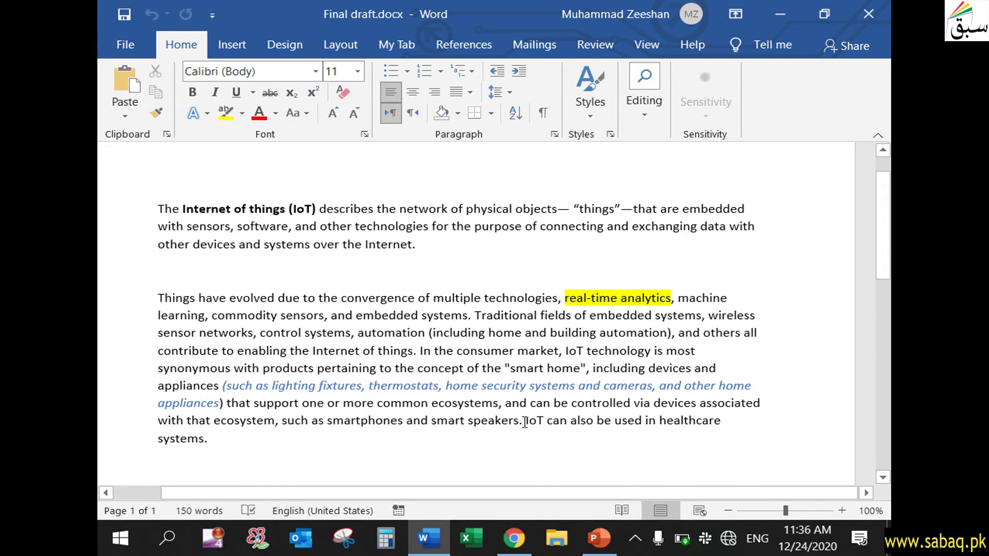
{"action": "left_click", "coordinate": [594, 430], "text": "ctrl"}
{"action": "left_click", "coordinate": [293, 452]}
{"action": "left_click", "coordinate": [869, 14]}
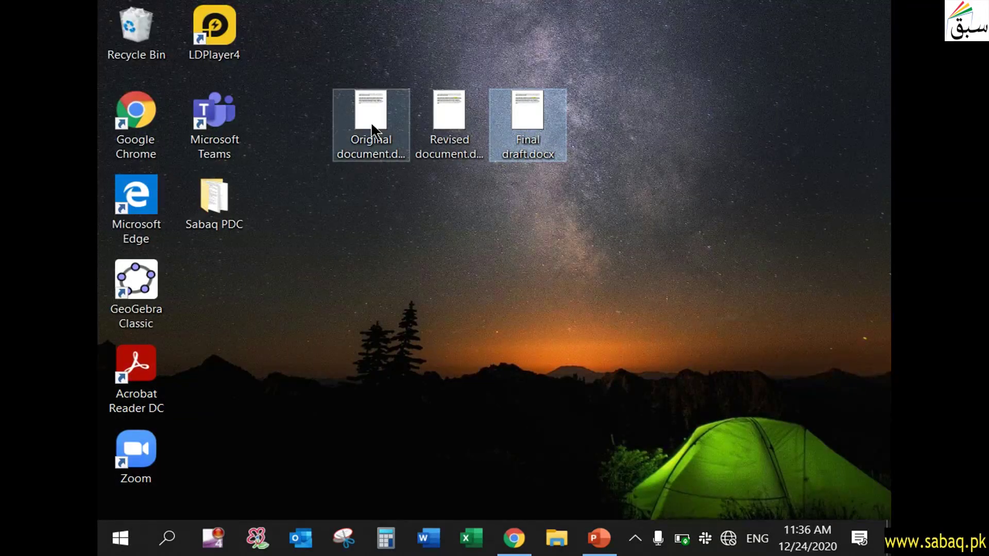
Start combining documents in Word, with Original document.docx from the Desktop as the original document
{"action": "left_click", "coordinate": [453, 125]}
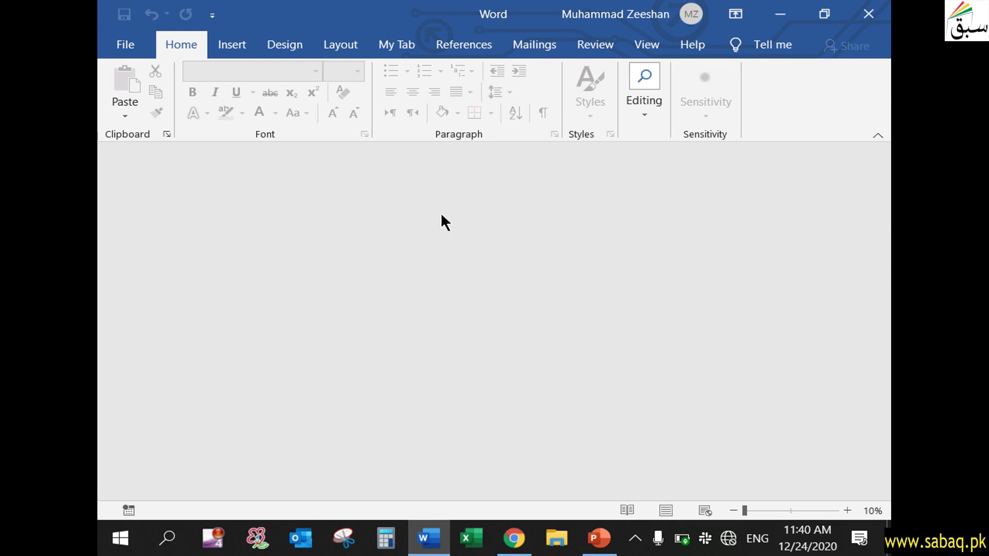
{"action": "left_click", "coordinate": [605, 51]}
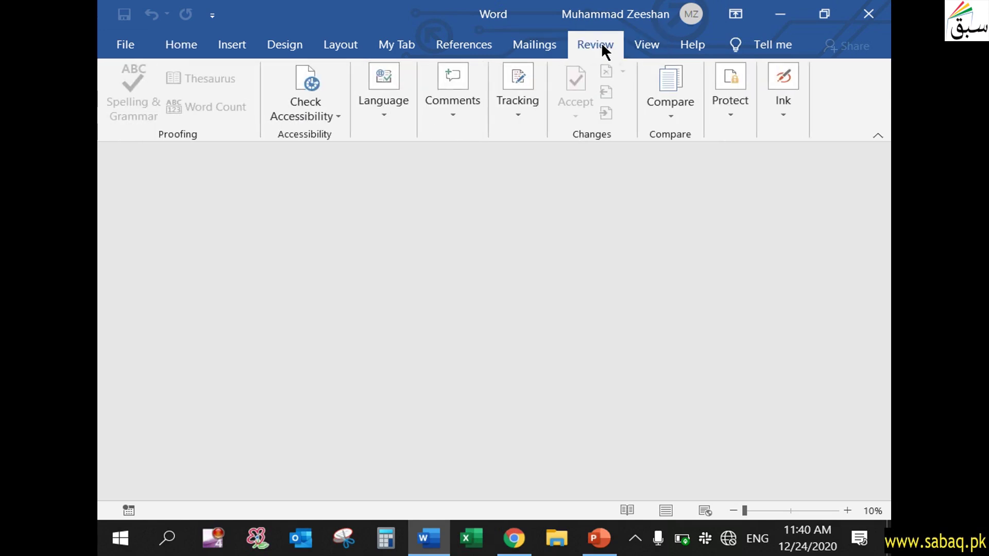
{"action": "left_click", "coordinate": [681, 117]}
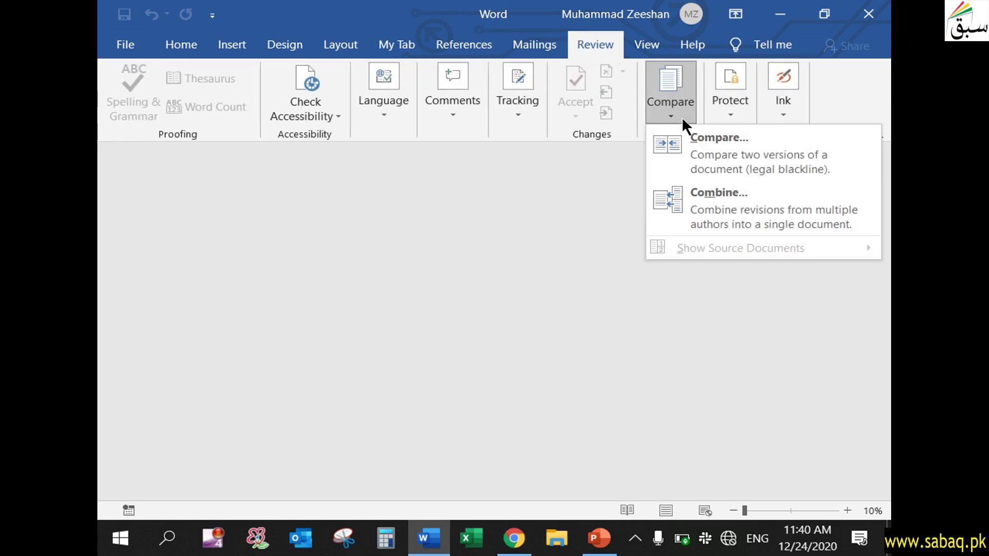
{"action": "left_click", "coordinate": [728, 208]}
{"action": "left_click", "coordinate": [440, 229]}
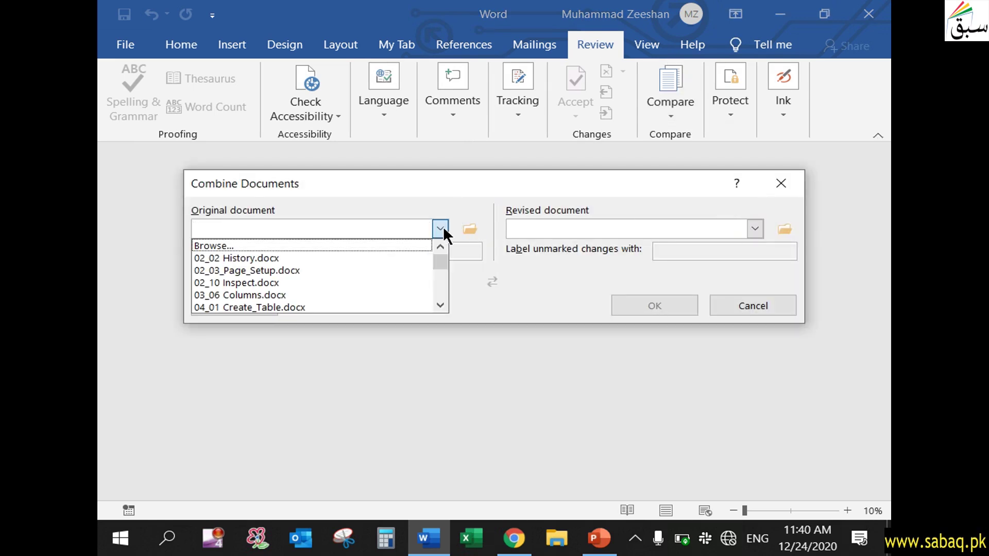
{"action": "left_click", "coordinate": [471, 252]}
{"action": "left_click", "coordinate": [459, 224]}
{"action": "left_click", "coordinate": [278, 184]}
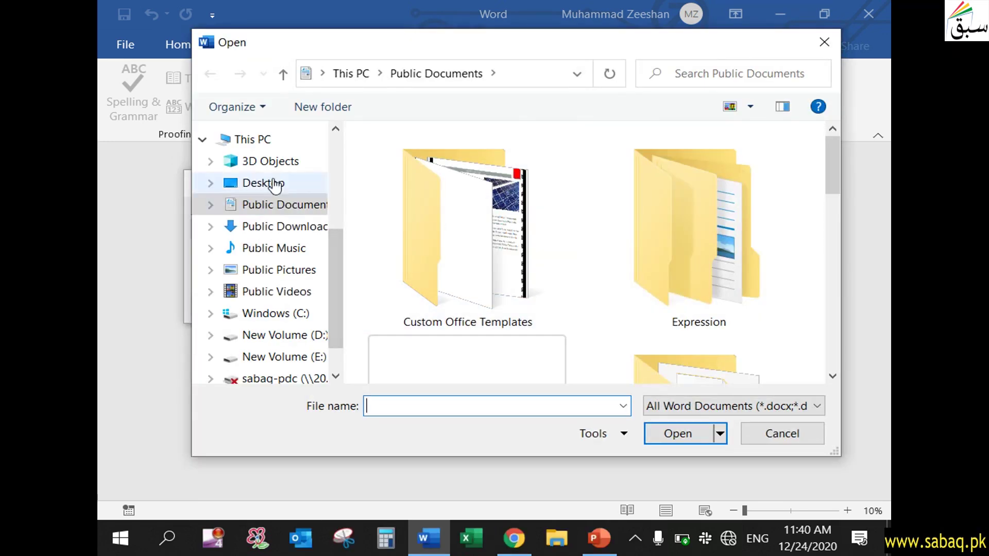
{"action": "left_click", "coordinate": [457, 201]}
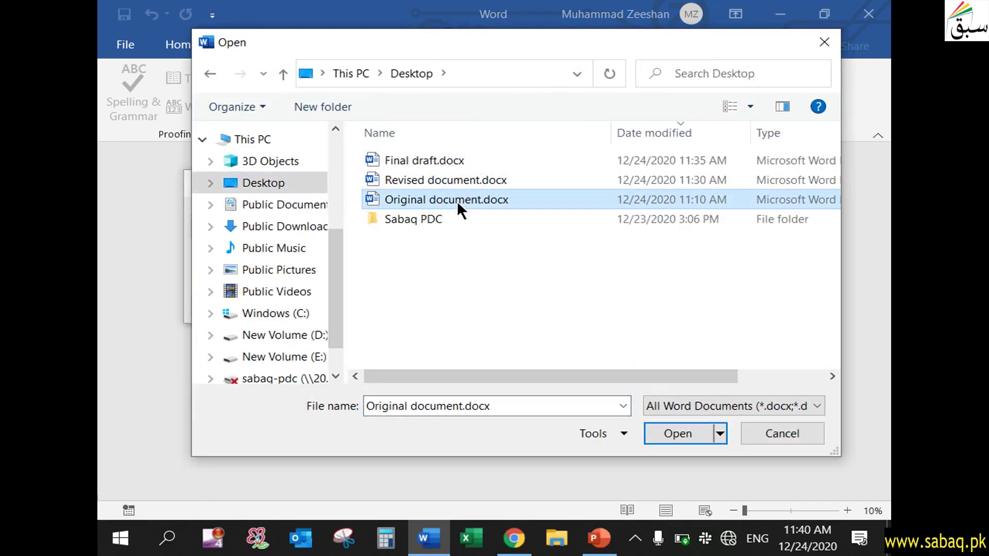
{"action": "left_click", "coordinate": [674, 435]}
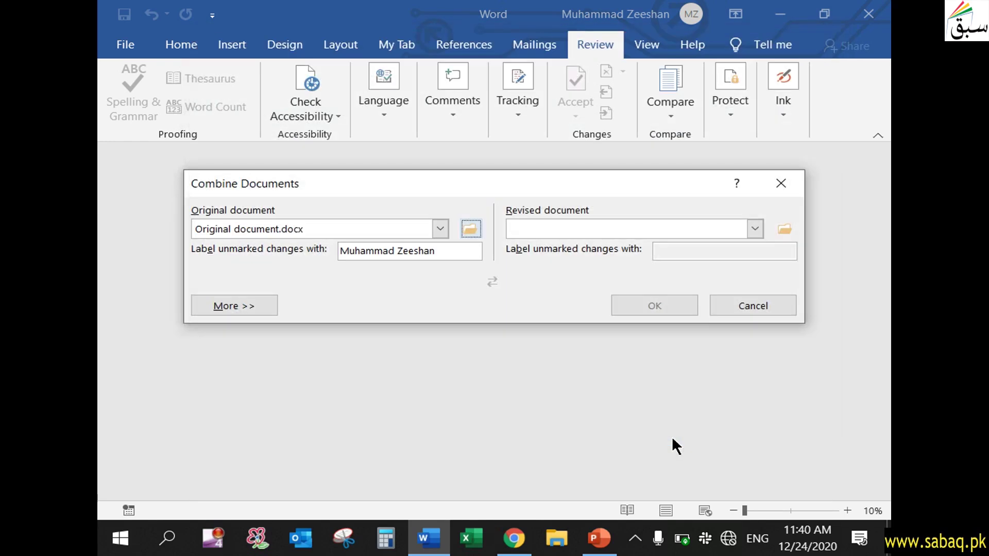
Choose Revised document.docx from the Desktop as the revised document and combine the two files
{"action": "left_click", "coordinate": [763, 231]}
{"action": "left_click", "coordinate": [783, 229]}
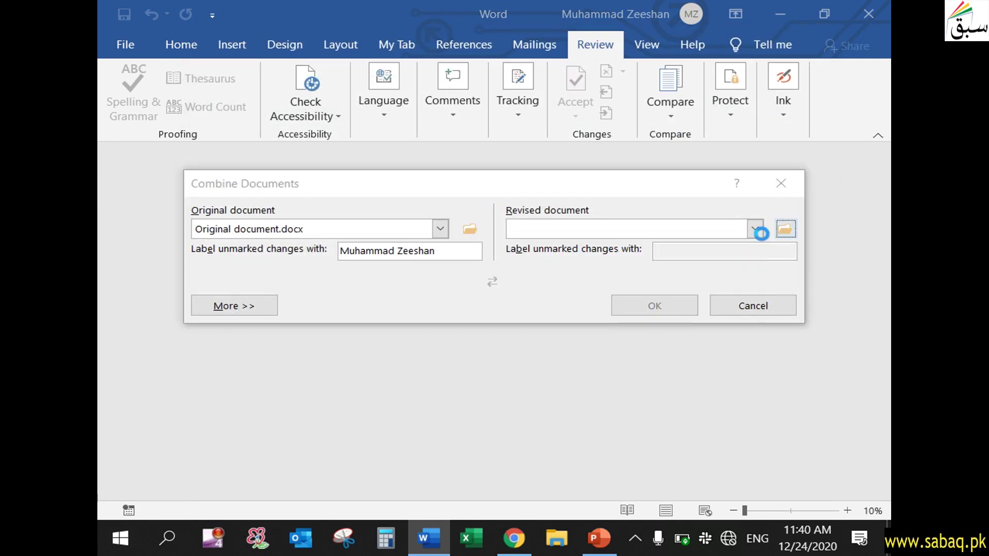
{"action": "left_click", "coordinate": [456, 220]}
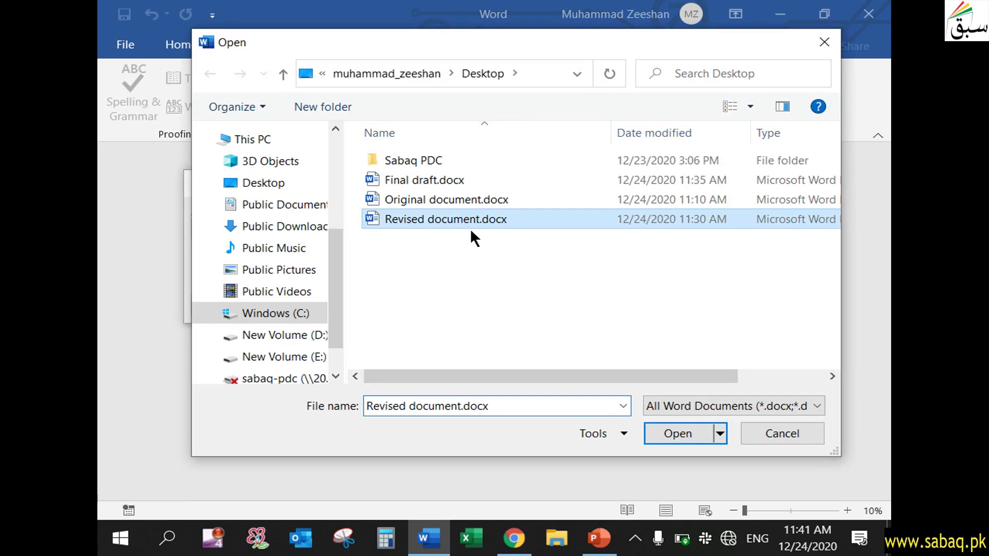
{"action": "left_click", "coordinate": [684, 427]}
{"action": "left_click", "coordinate": [652, 307]}
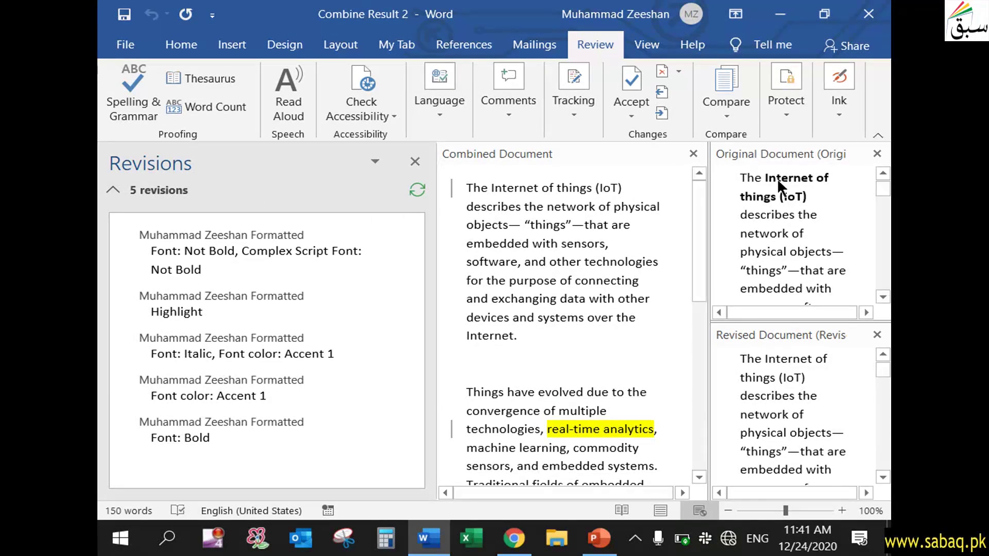
Examine the original, revised and combined documents, checking the highlighted, italic colored and bold passages in the combined text
{"action": "left_click_drag", "start_coordinate": [881, 181], "coordinate": [876, 212]}
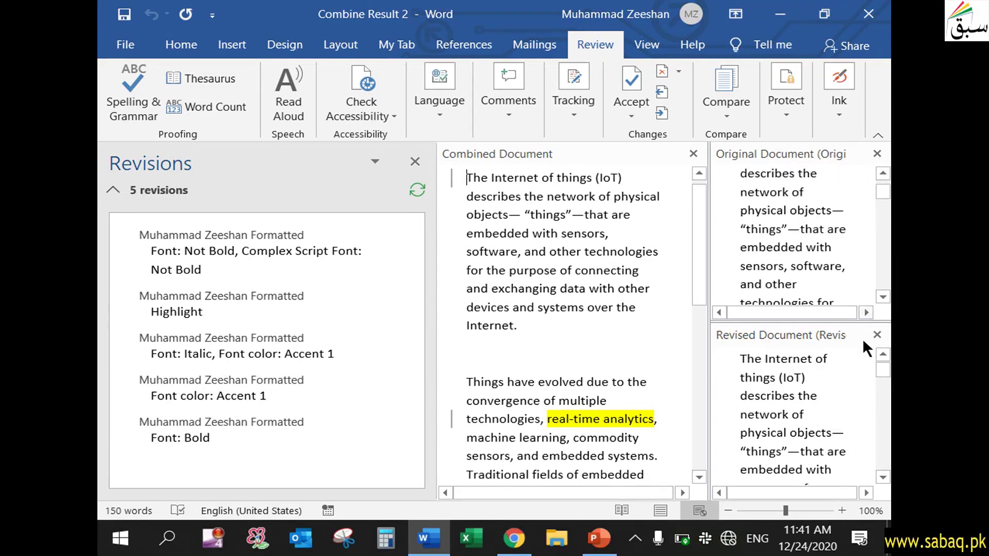
{"action": "left_click_drag", "start_coordinate": [882, 370], "coordinate": [882, 328]}
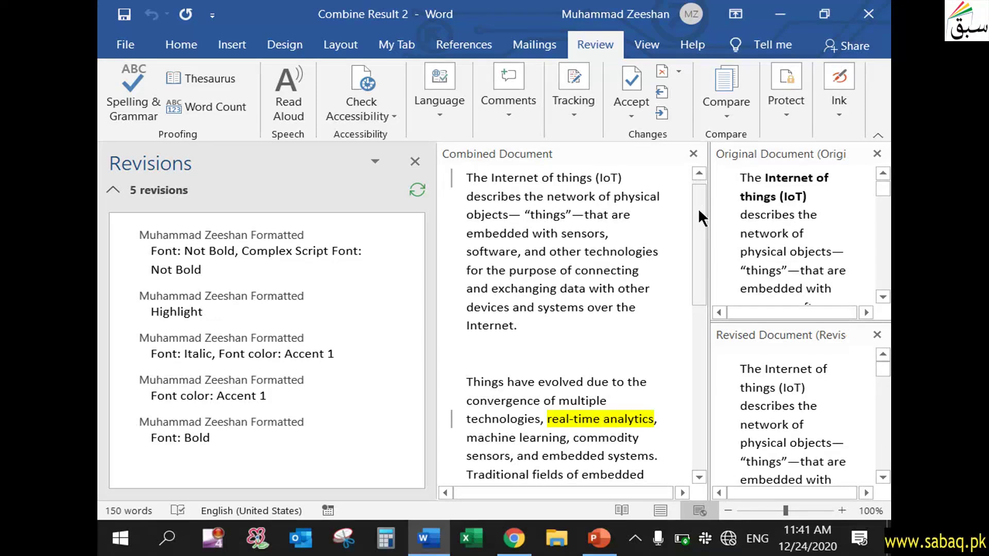
{"action": "left_click_drag", "start_coordinate": [700, 196], "coordinate": [695, 236]}
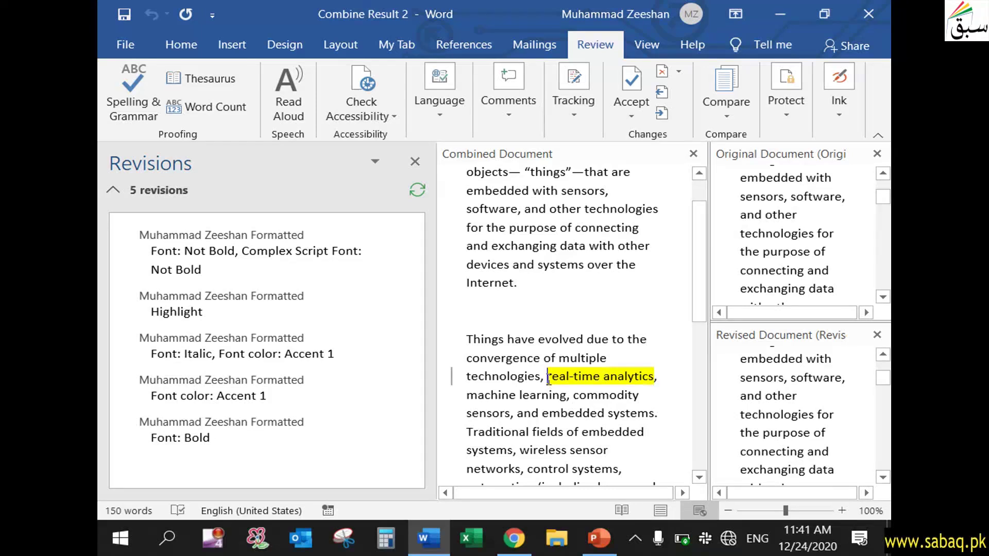
{"action": "left_click_drag", "start_coordinate": [549, 376], "coordinate": [650, 376]}
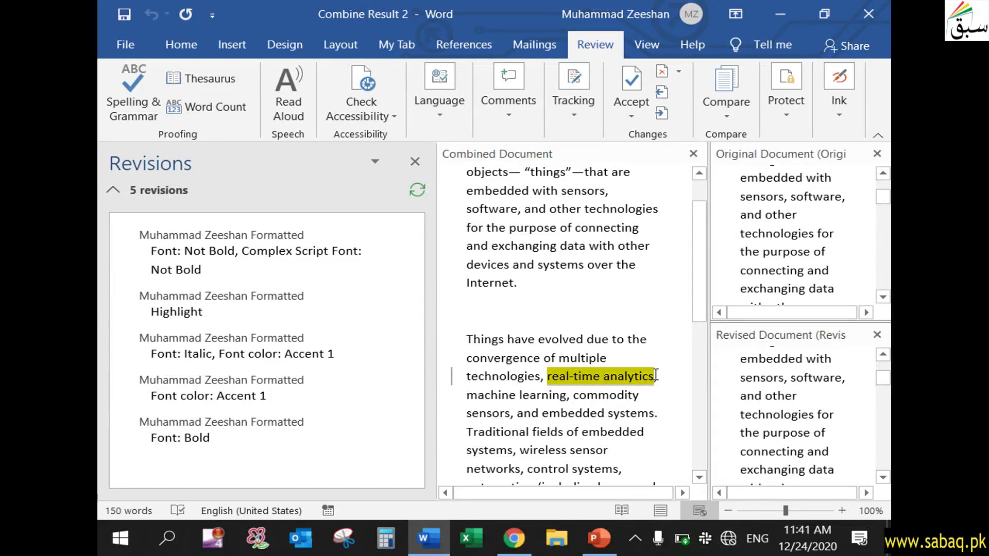
{"action": "left_click", "coordinate": [654, 376]}
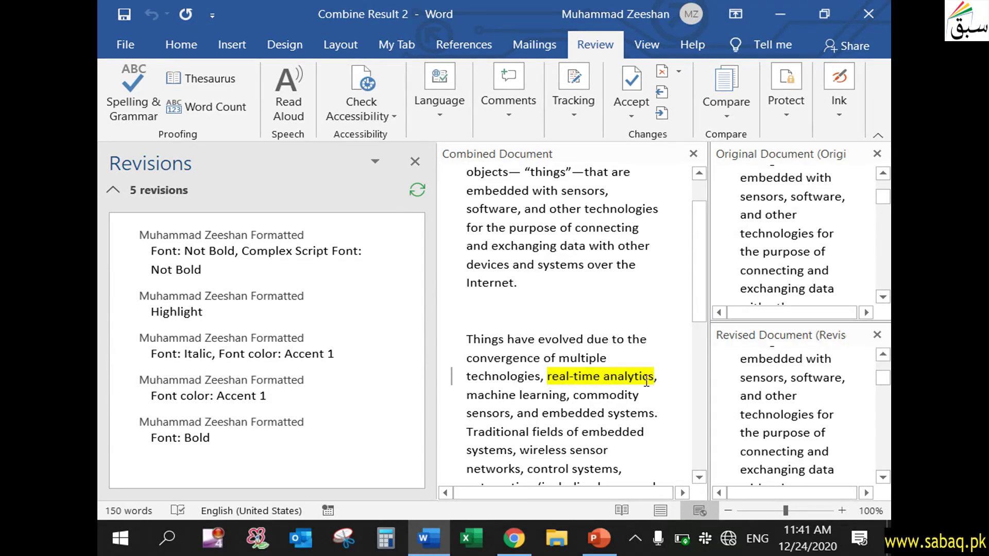
{"action": "scroll", "coordinate": [644, 384], "scroll_direction": "down", "scroll_amount": 6}
{"action": "scroll", "coordinate": [577, 404], "scroll_direction": "down", "scroll_amount": 2}
{"action": "left_click_drag", "start_coordinate": [468, 269], "coordinate": [563, 324]}
{"action": "left_click_drag", "start_coordinate": [467, 434], "coordinate": [620, 459]}
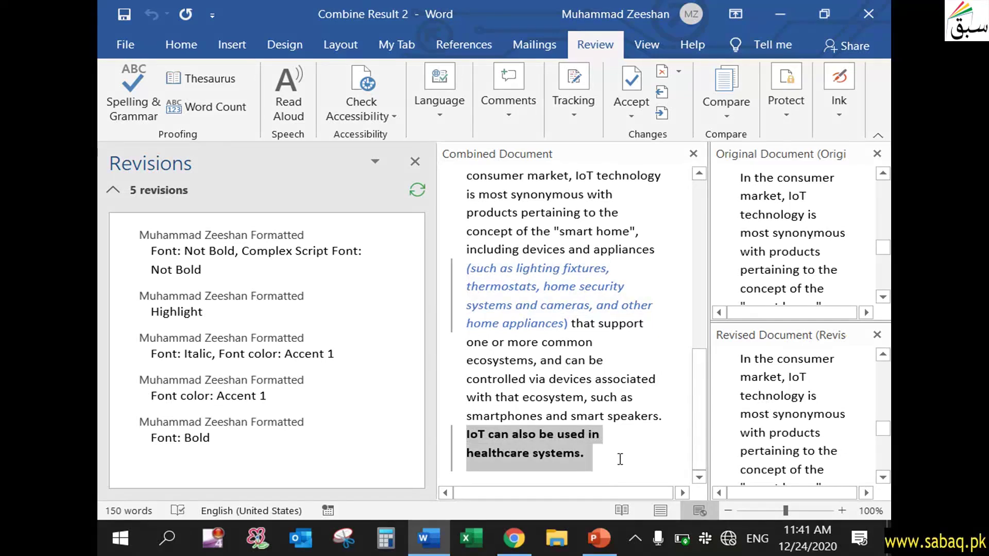
{"action": "left_click", "coordinate": [624, 465]}
{"action": "scroll", "coordinate": [592, 361], "scroll_direction": "up", "scroll_amount": 8}
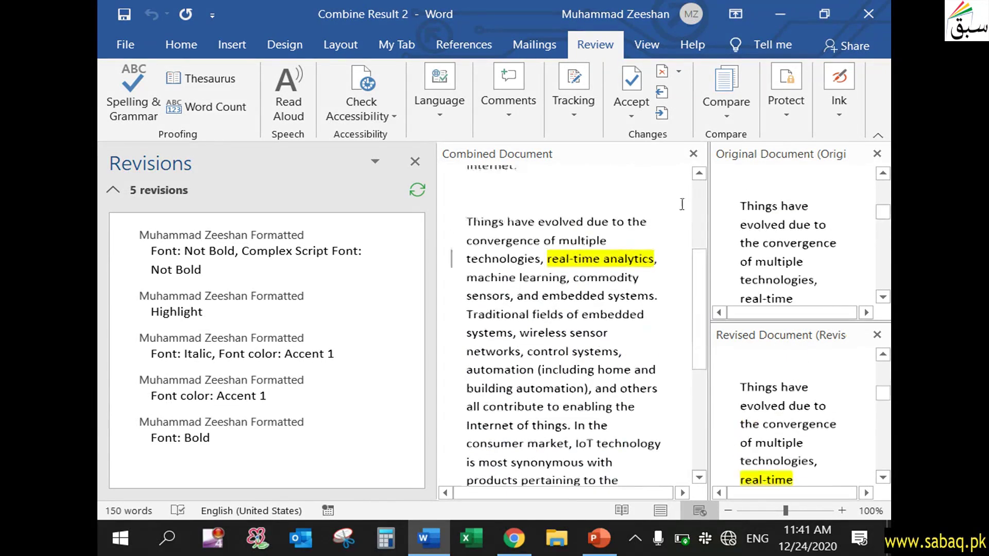
Accept all changes in the combined document and stop tracking, and hide the source documents
{"action": "left_click", "coordinate": [629, 107]}
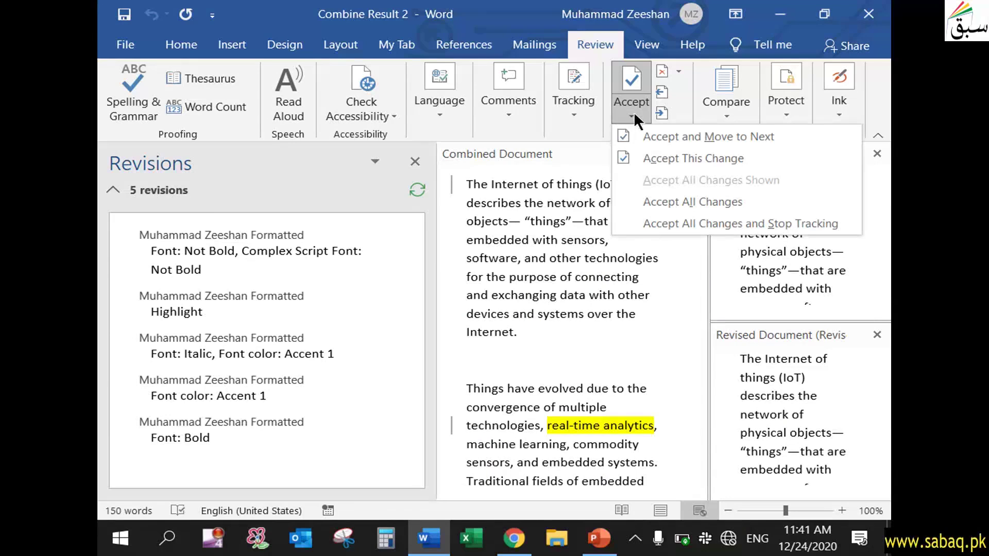
{"action": "left_click", "coordinate": [706, 222]}
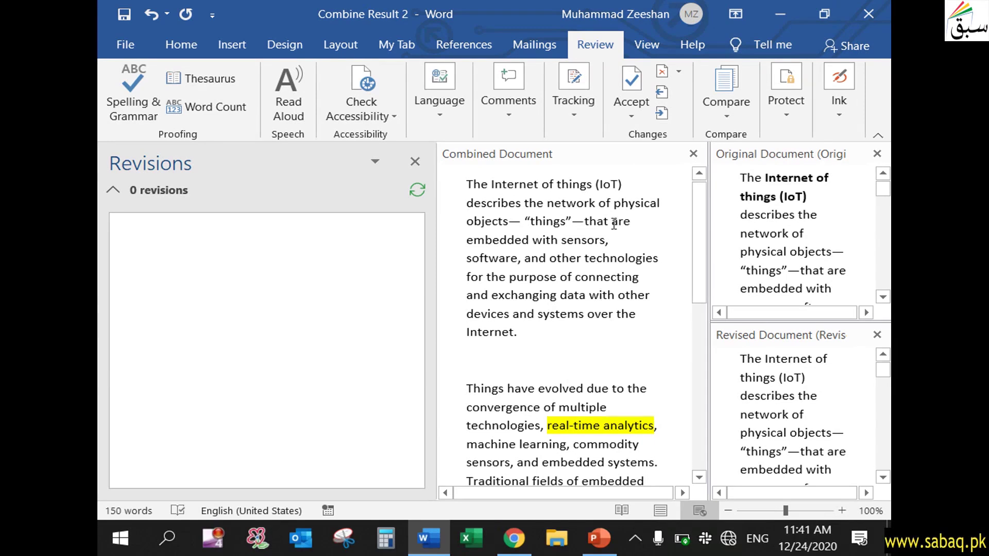
{"action": "left_click", "coordinate": [721, 116]}
{"action": "mouse_move", "coordinate": [732, 250]}
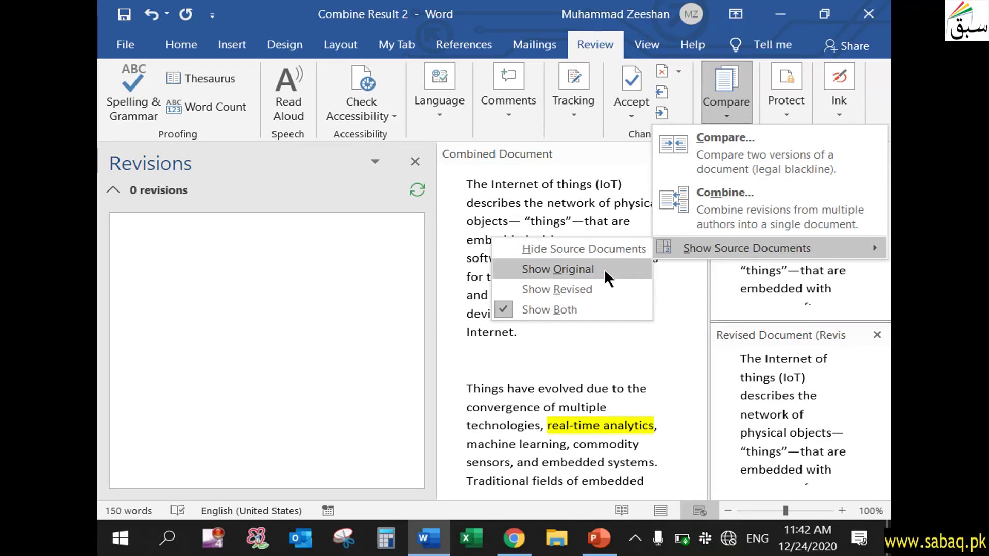
{"action": "left_click", "coordinate": [602, 249]}
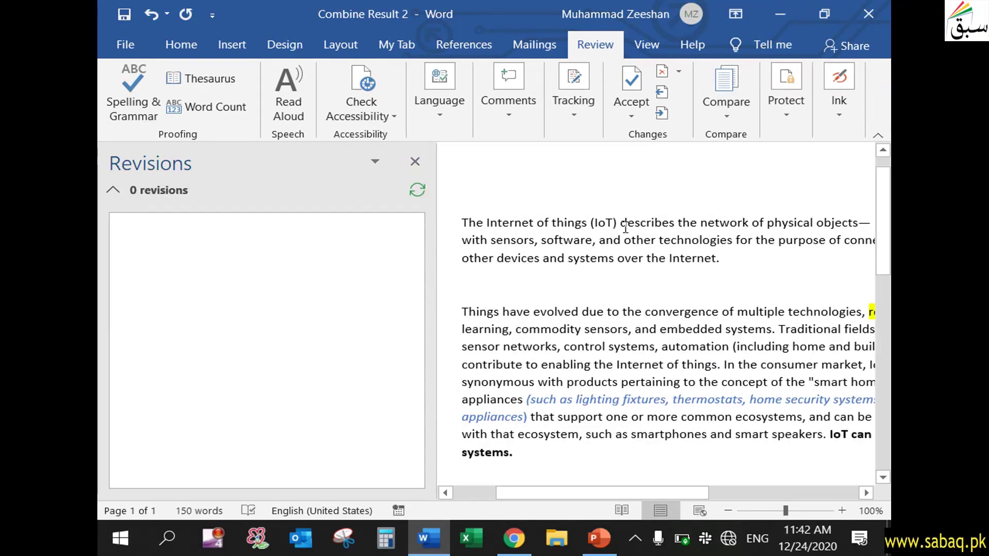
Close the revisions list and save the combined document as Combine result in the public Documents folder
{"action": "left_click", "coordinate": [415, 162]}
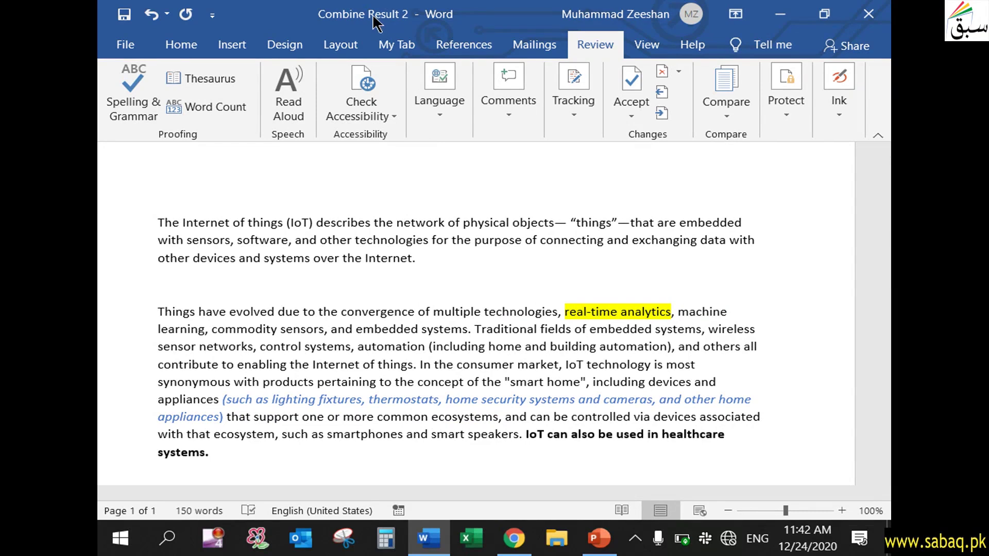
{"action": "left_click", "coordinate": [125, 20]}
{"action": "left_click_drag", "start_coordinate": [476, 213], "coordinate": [220, 213]}
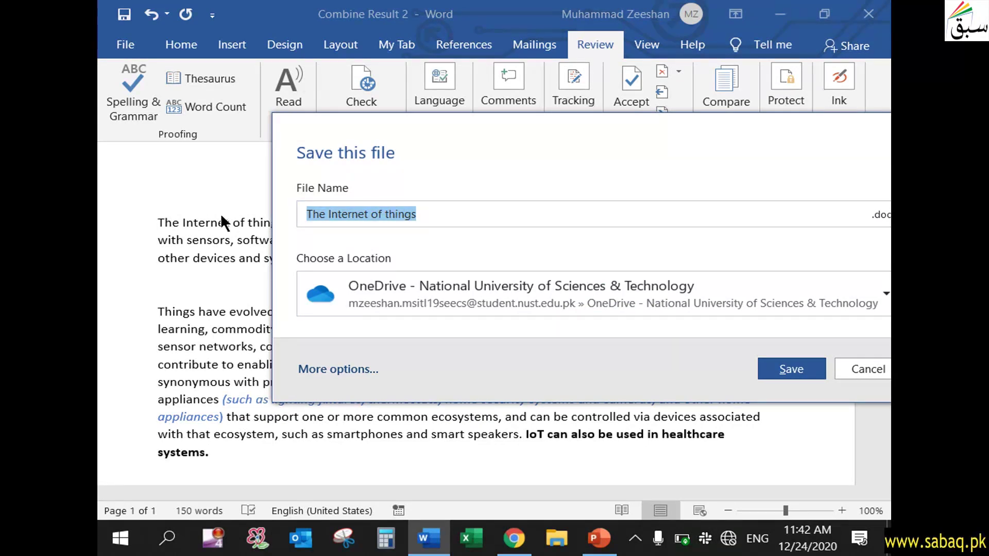
{"action": "type", "text": "Combine result"}
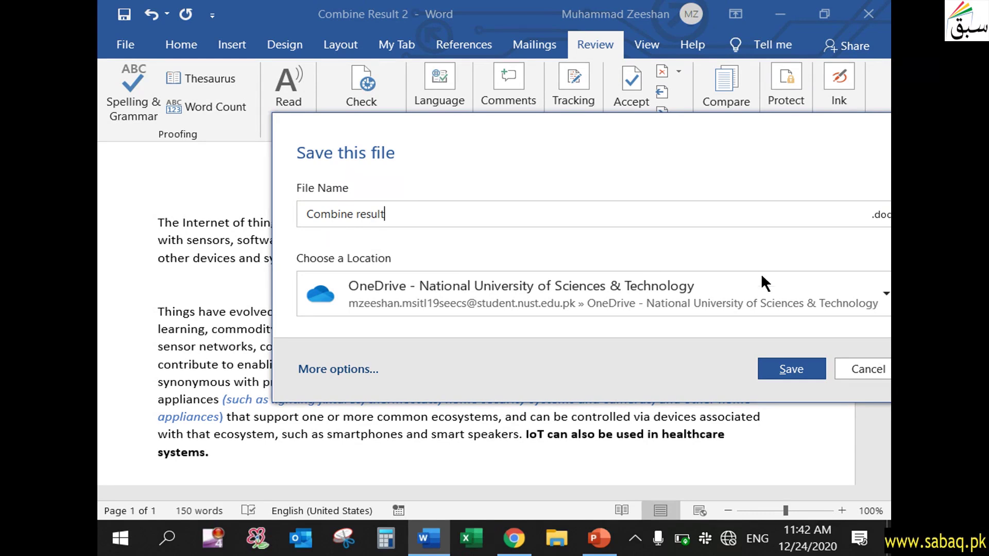
{"action": "left_click", "coordinate": [760, 297]}
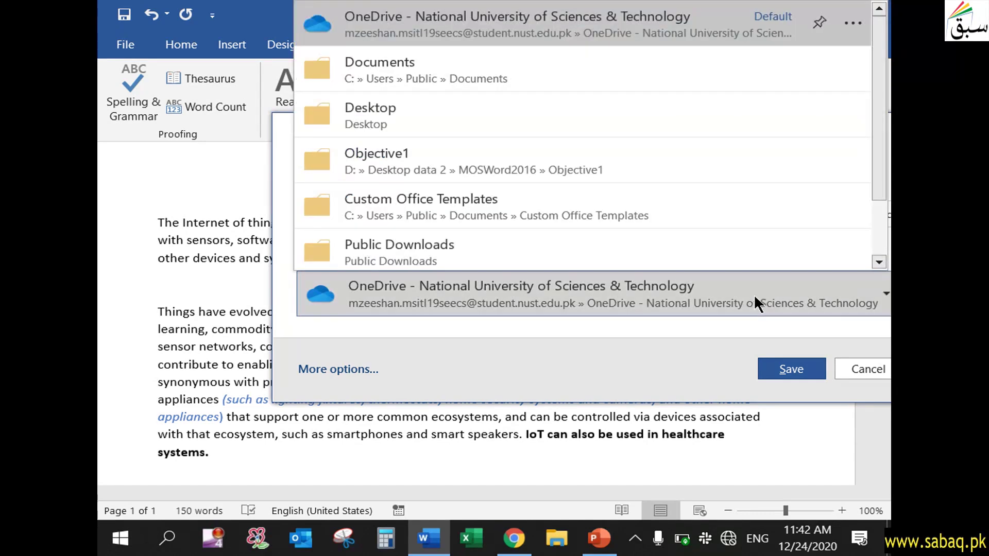
{"action": "left_click", "coordinate": [422, 67]}
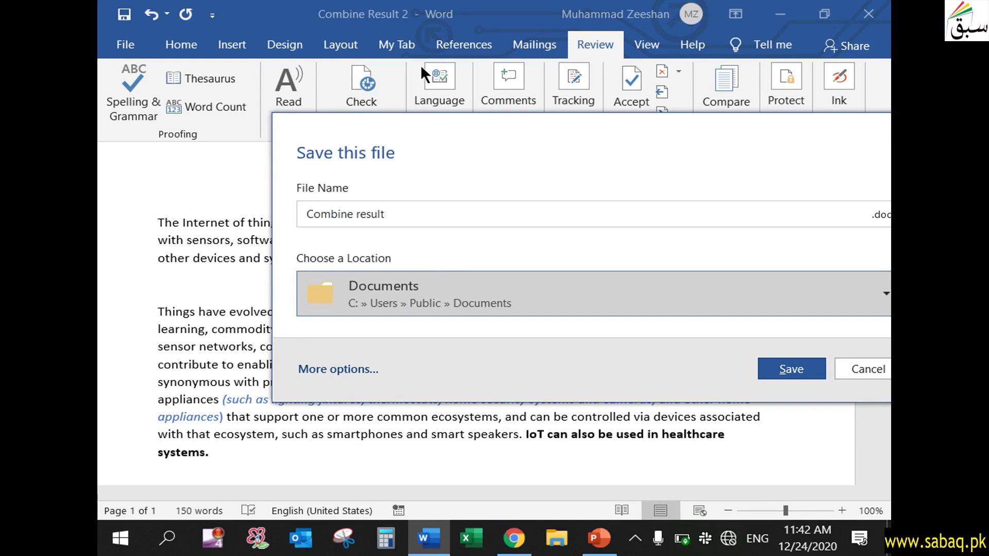
{"action": "left_click", "coordinate": [791, 369]}
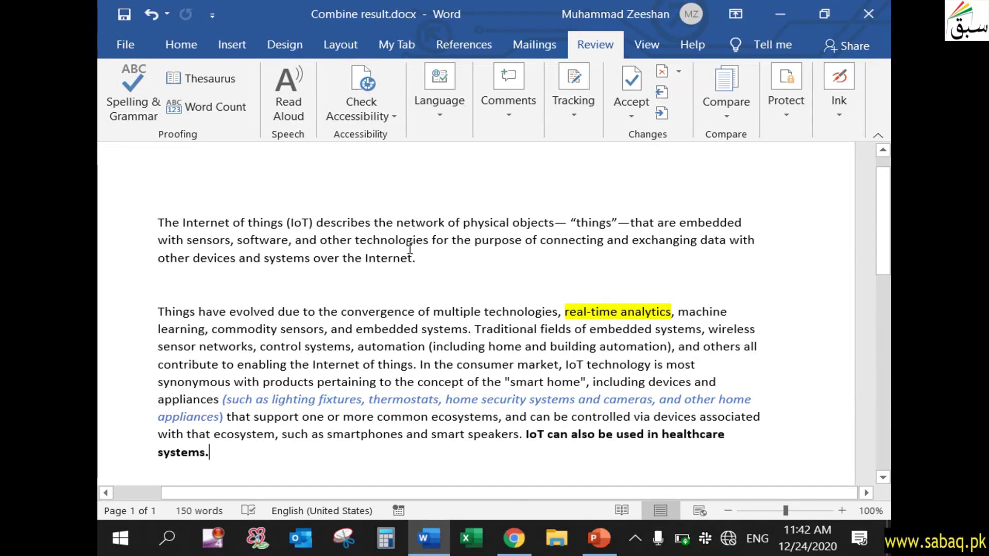
Switch to the PowerPoint slide show and return to its title slide
{"action": "left_click", "coordinate": [599, 538]}
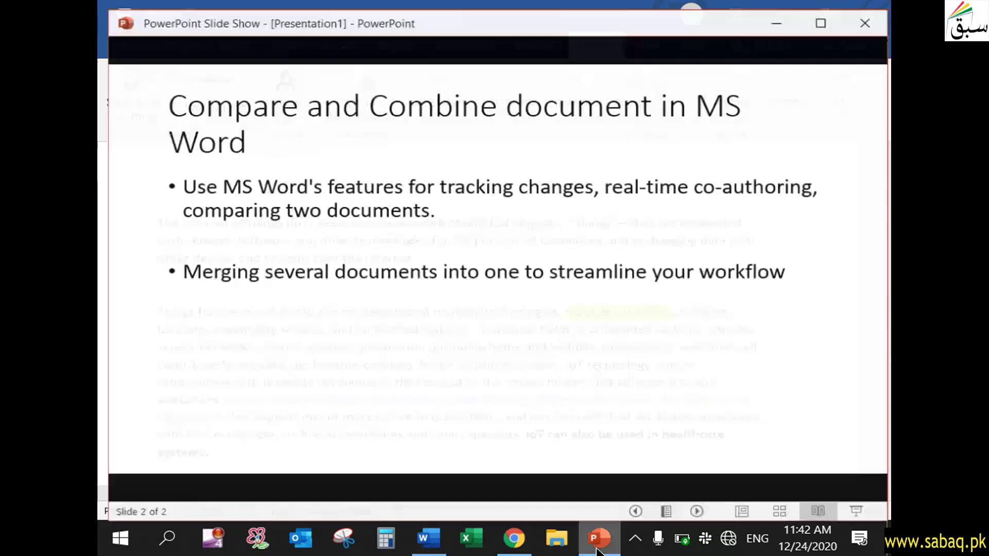
{"action": "scroll", "coordinate": [586, 417], "scroll_direction": "up", "scroll_amount": 3}
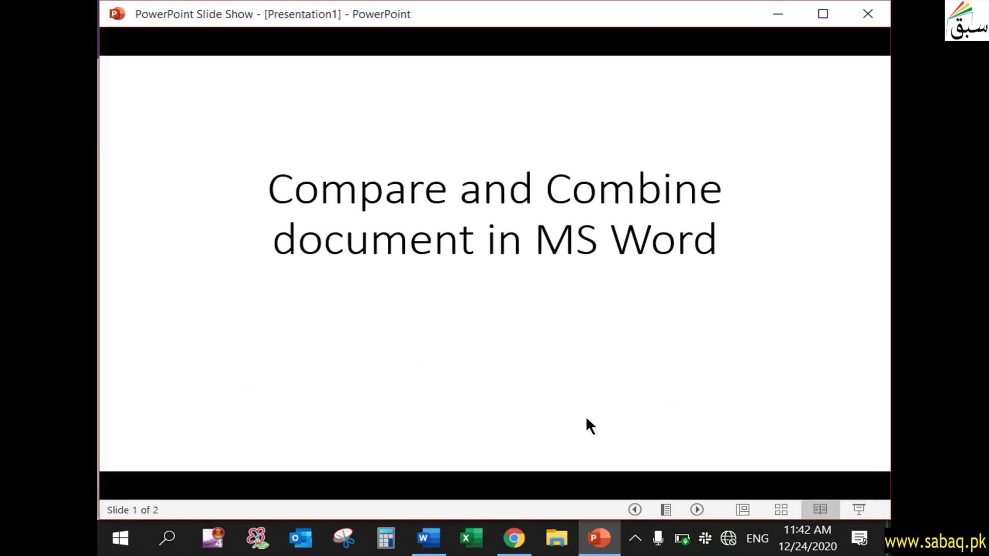